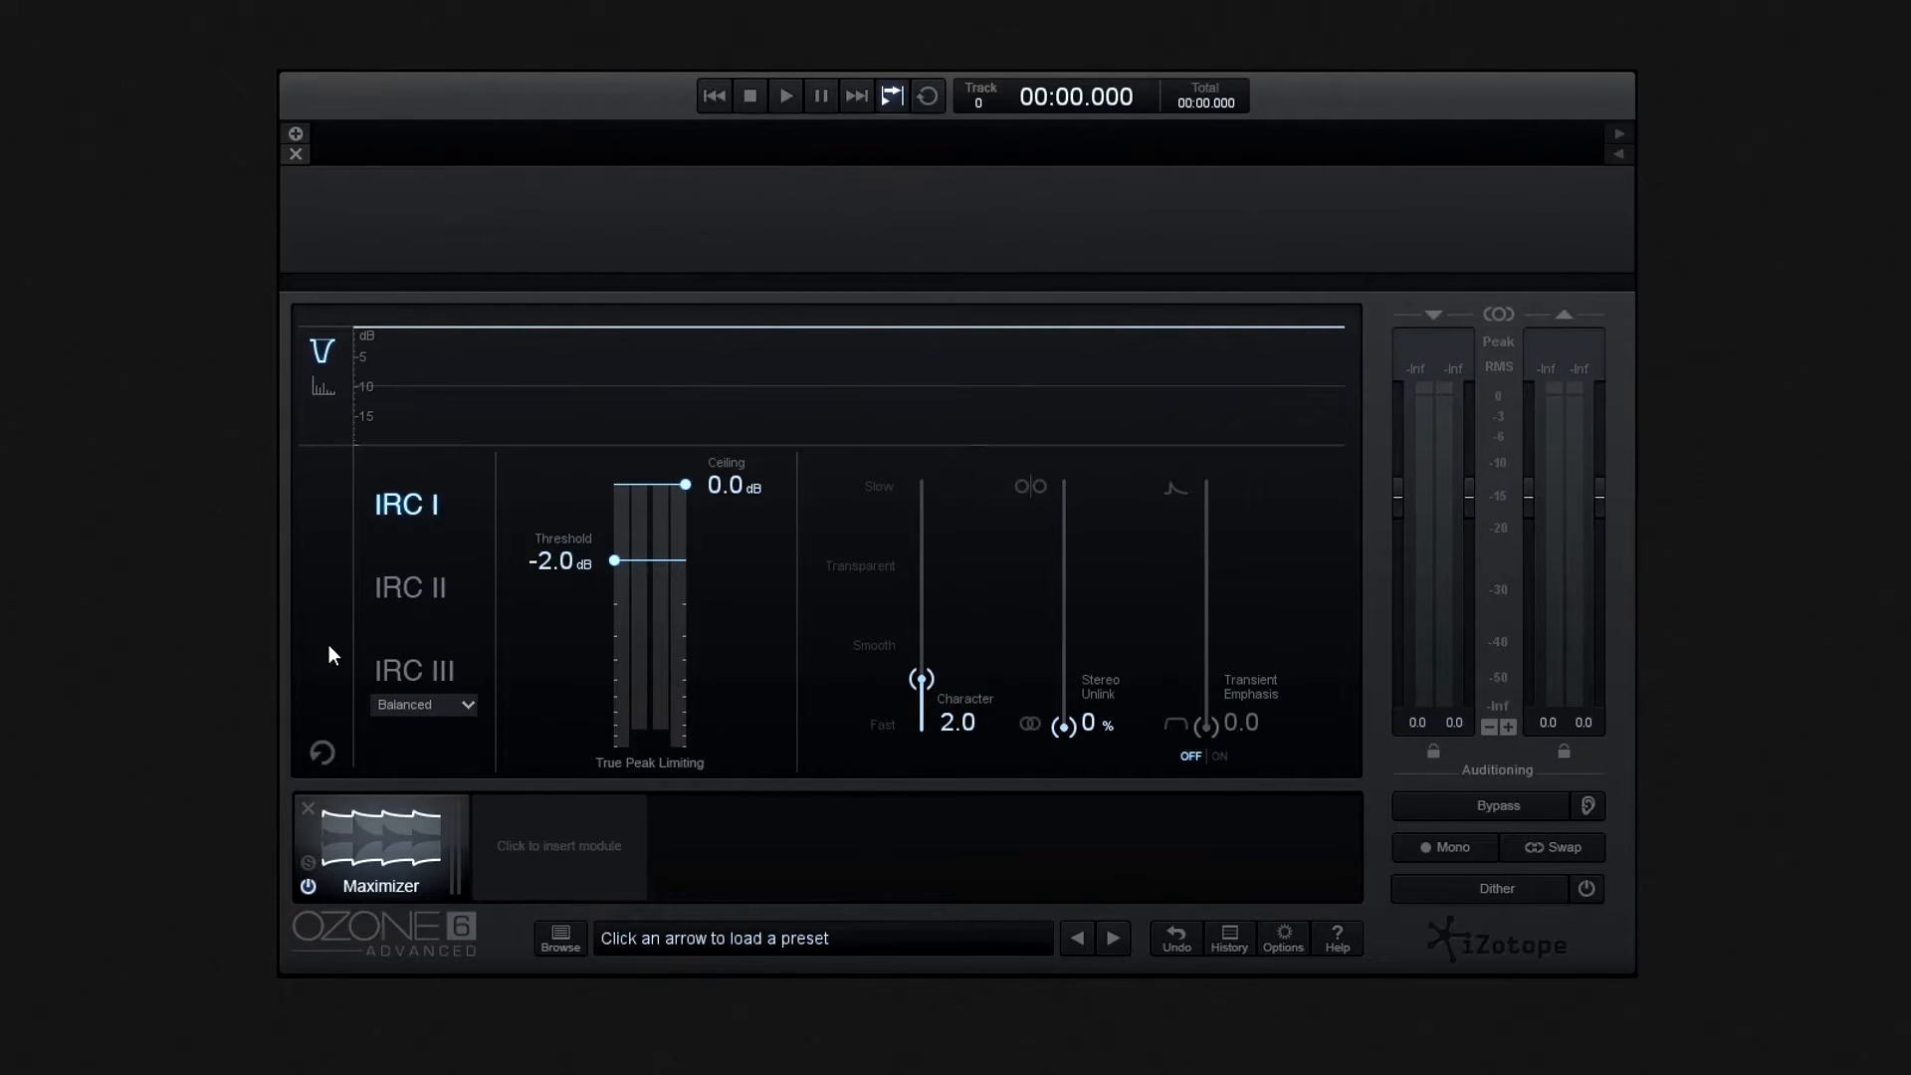
# - Import the audio file ItsOverNow.wav from the Songs folder
pyautogui.click(297, 134)
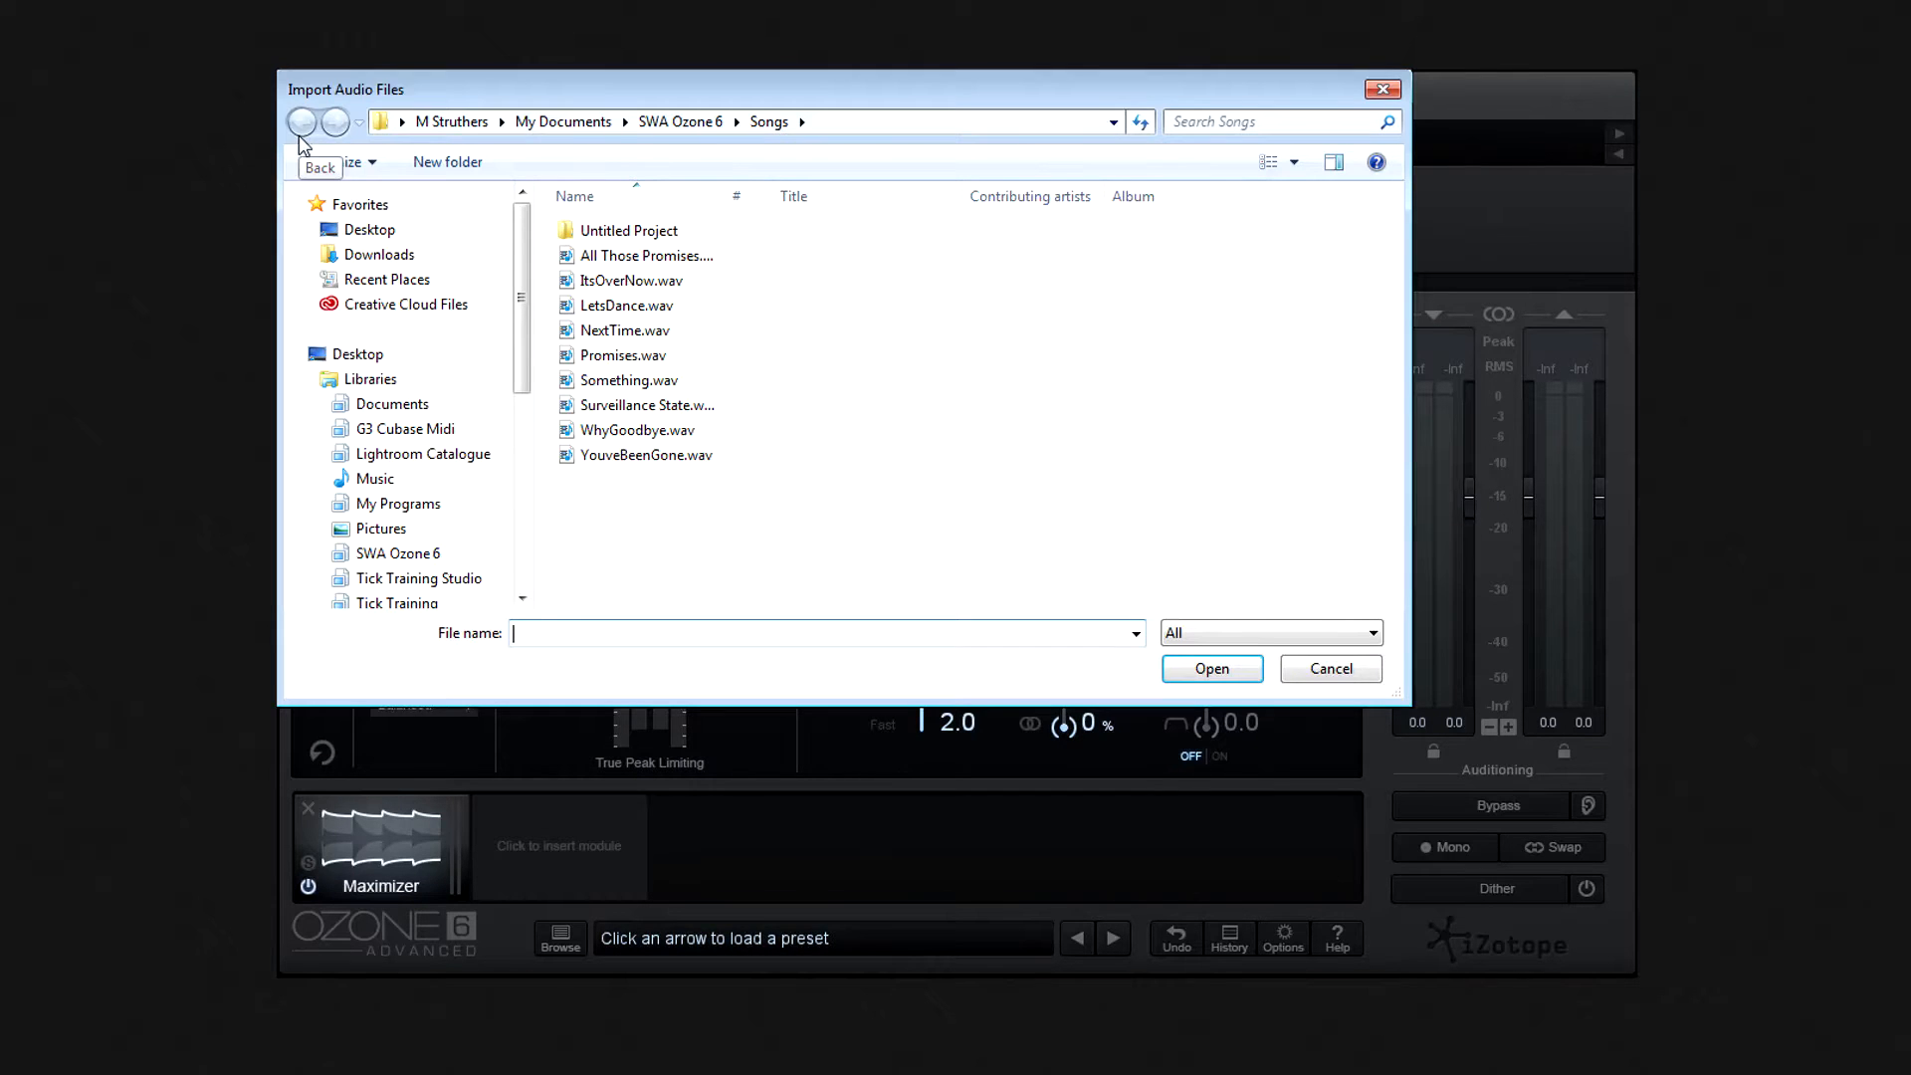
pyautogui.click(609, 282)
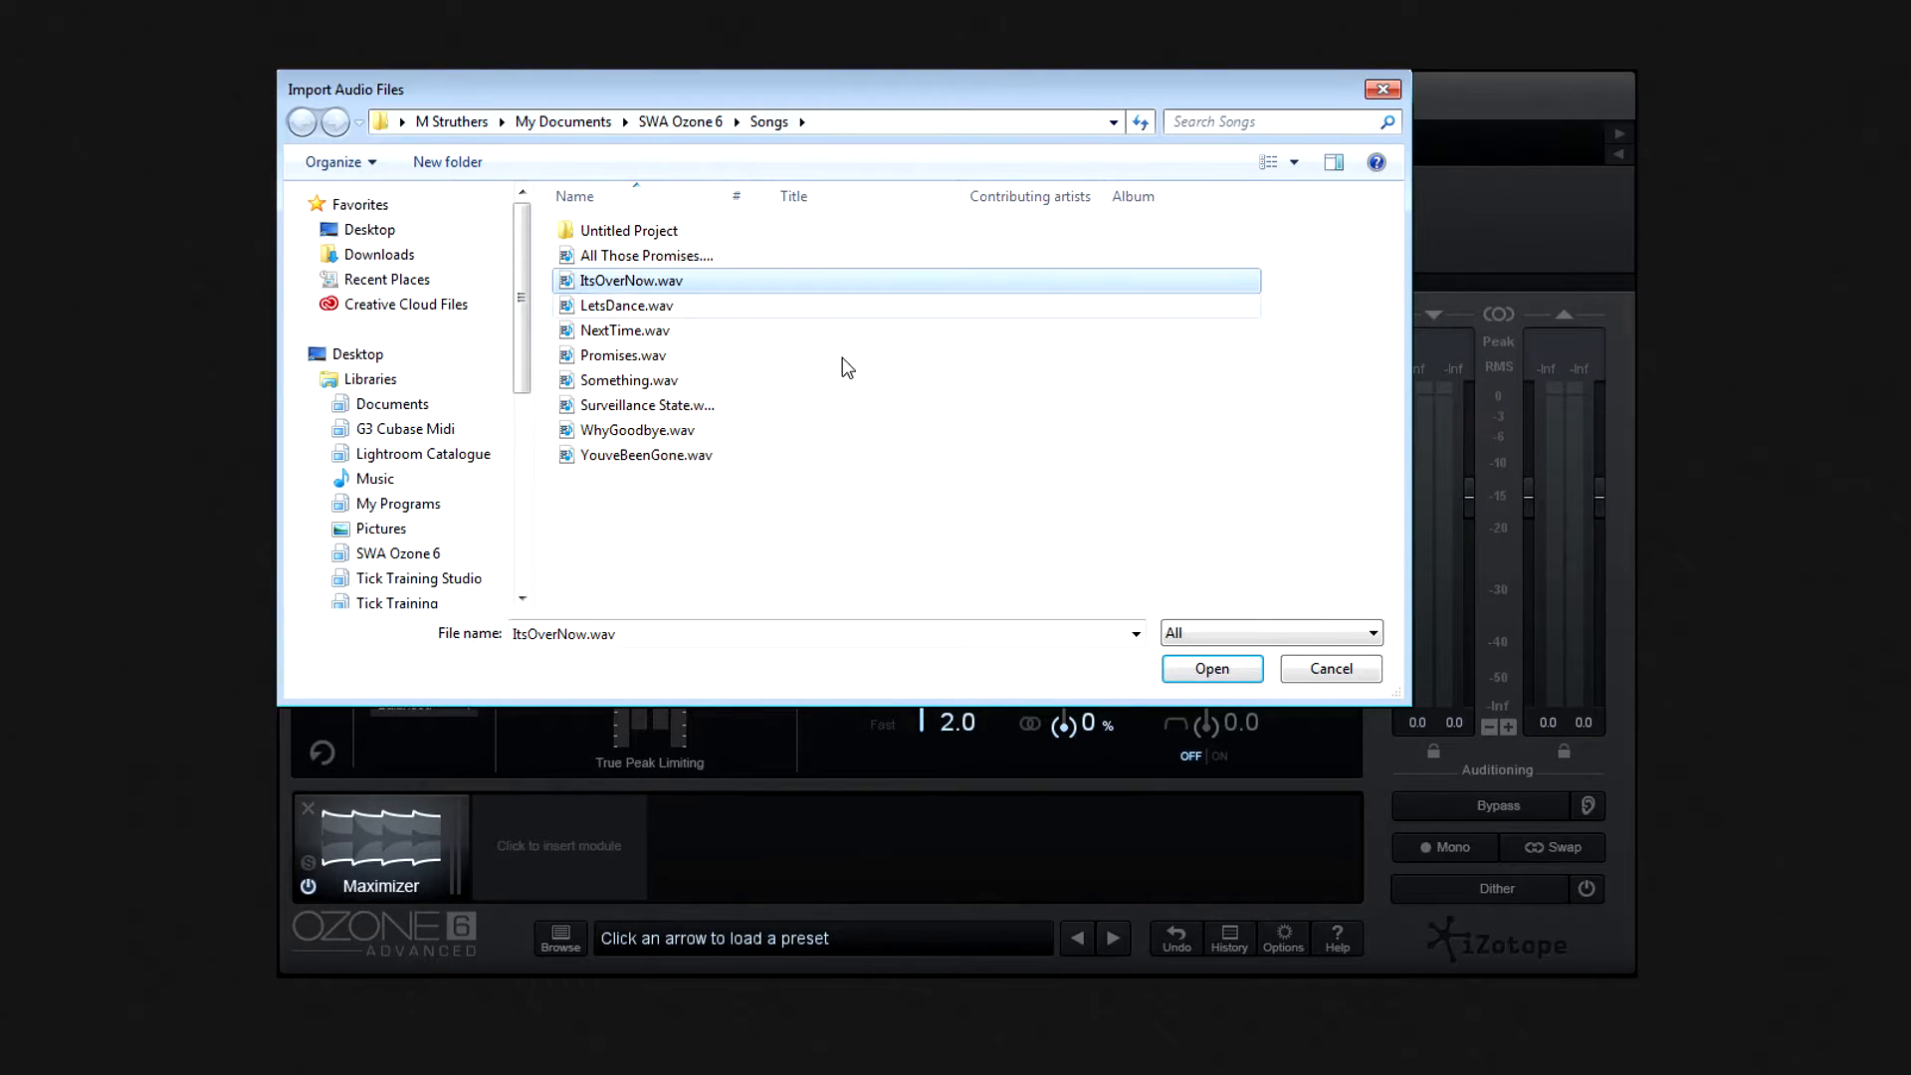
pyautogui.click(1221, 677)
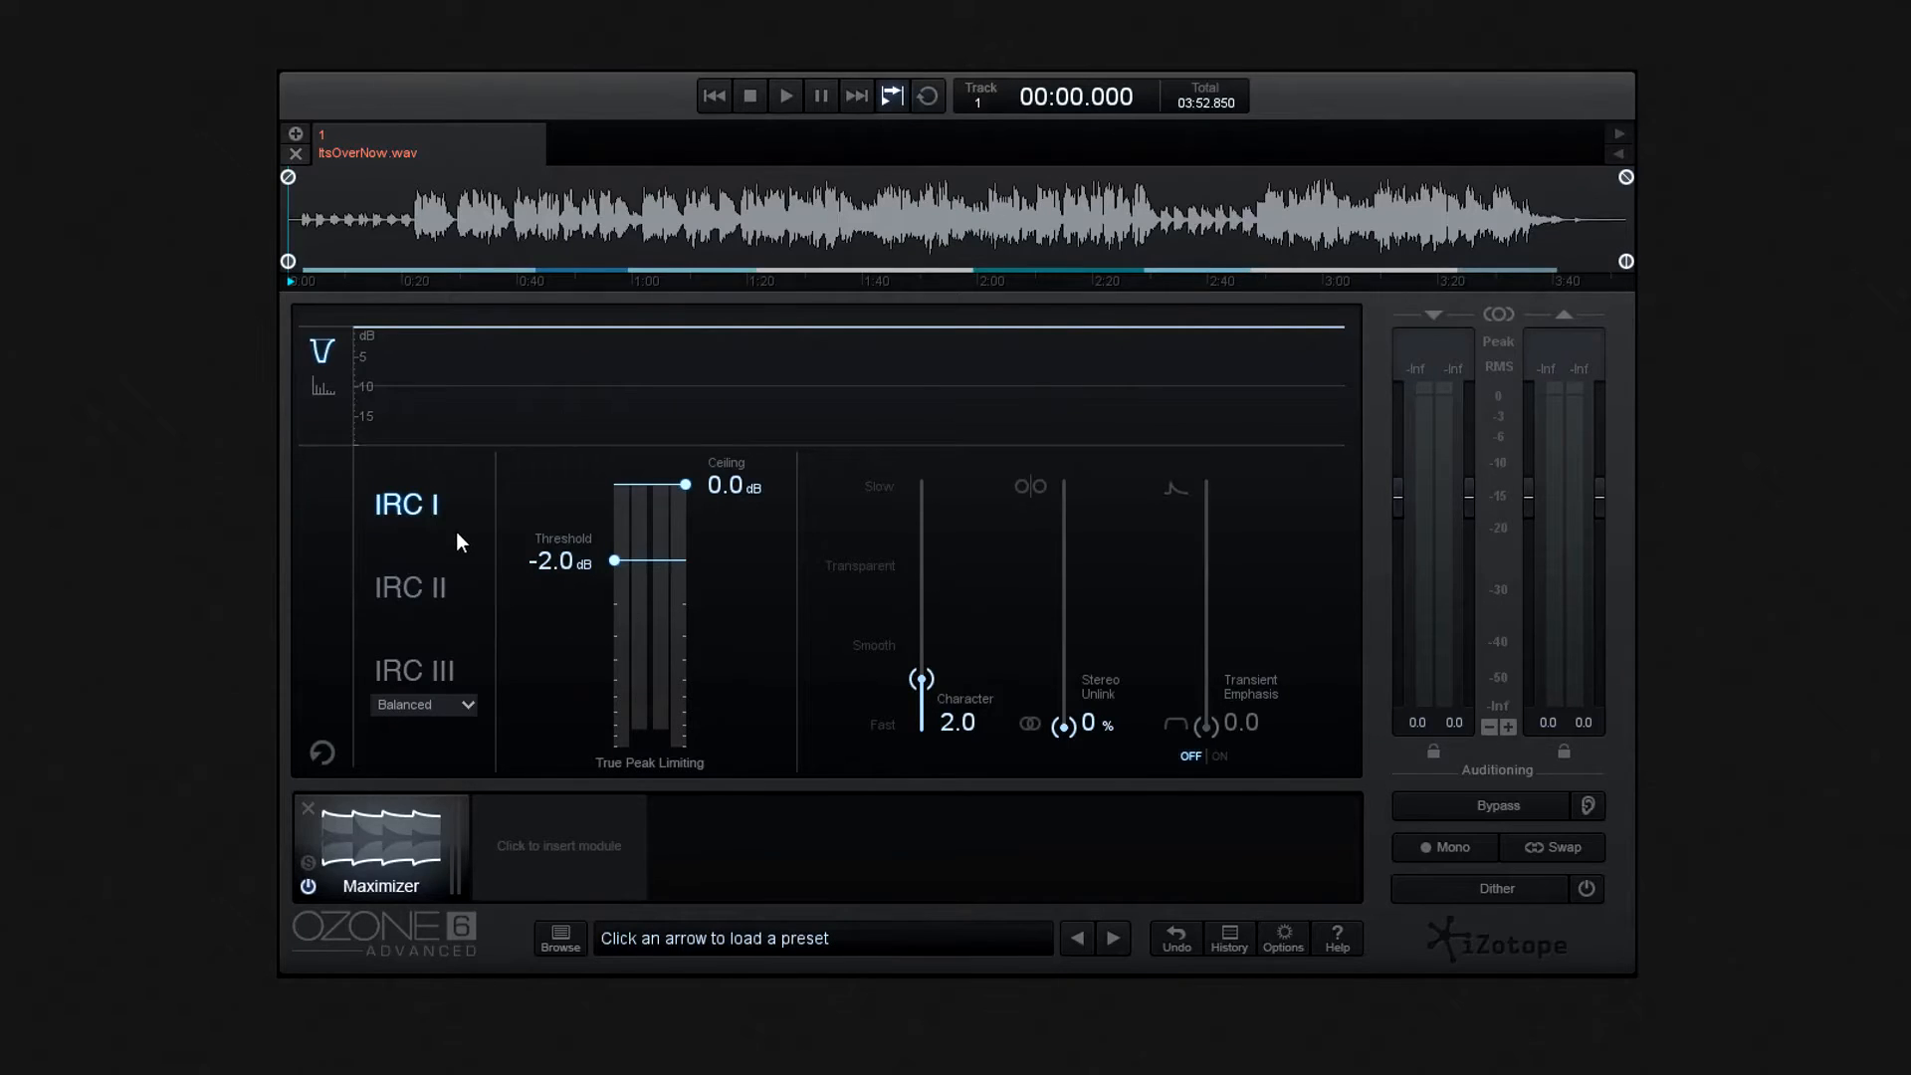
# - Switch the Maximizer through the IRC I, IRC II and IRC III limiting modes, ending on IRC III
pyautogui.click(428, 585)
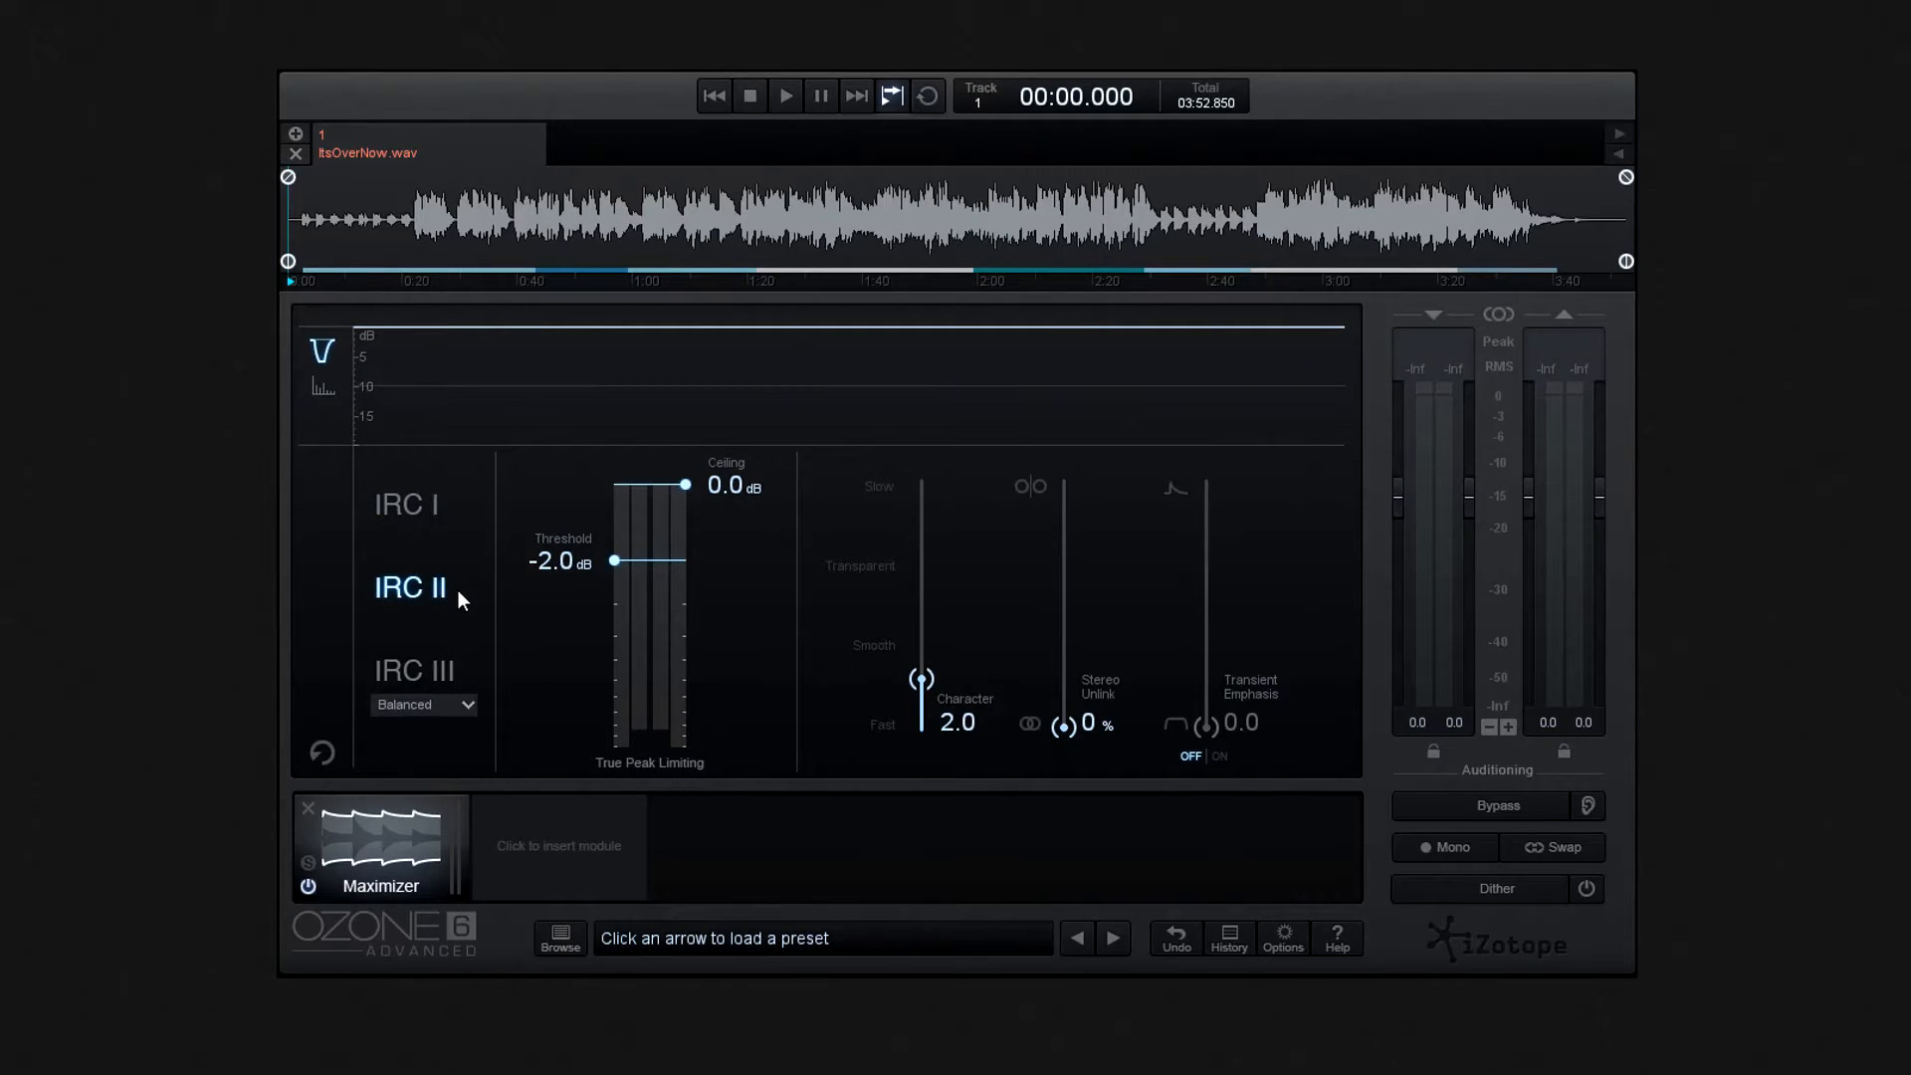
pyautogui.click(470, 671)
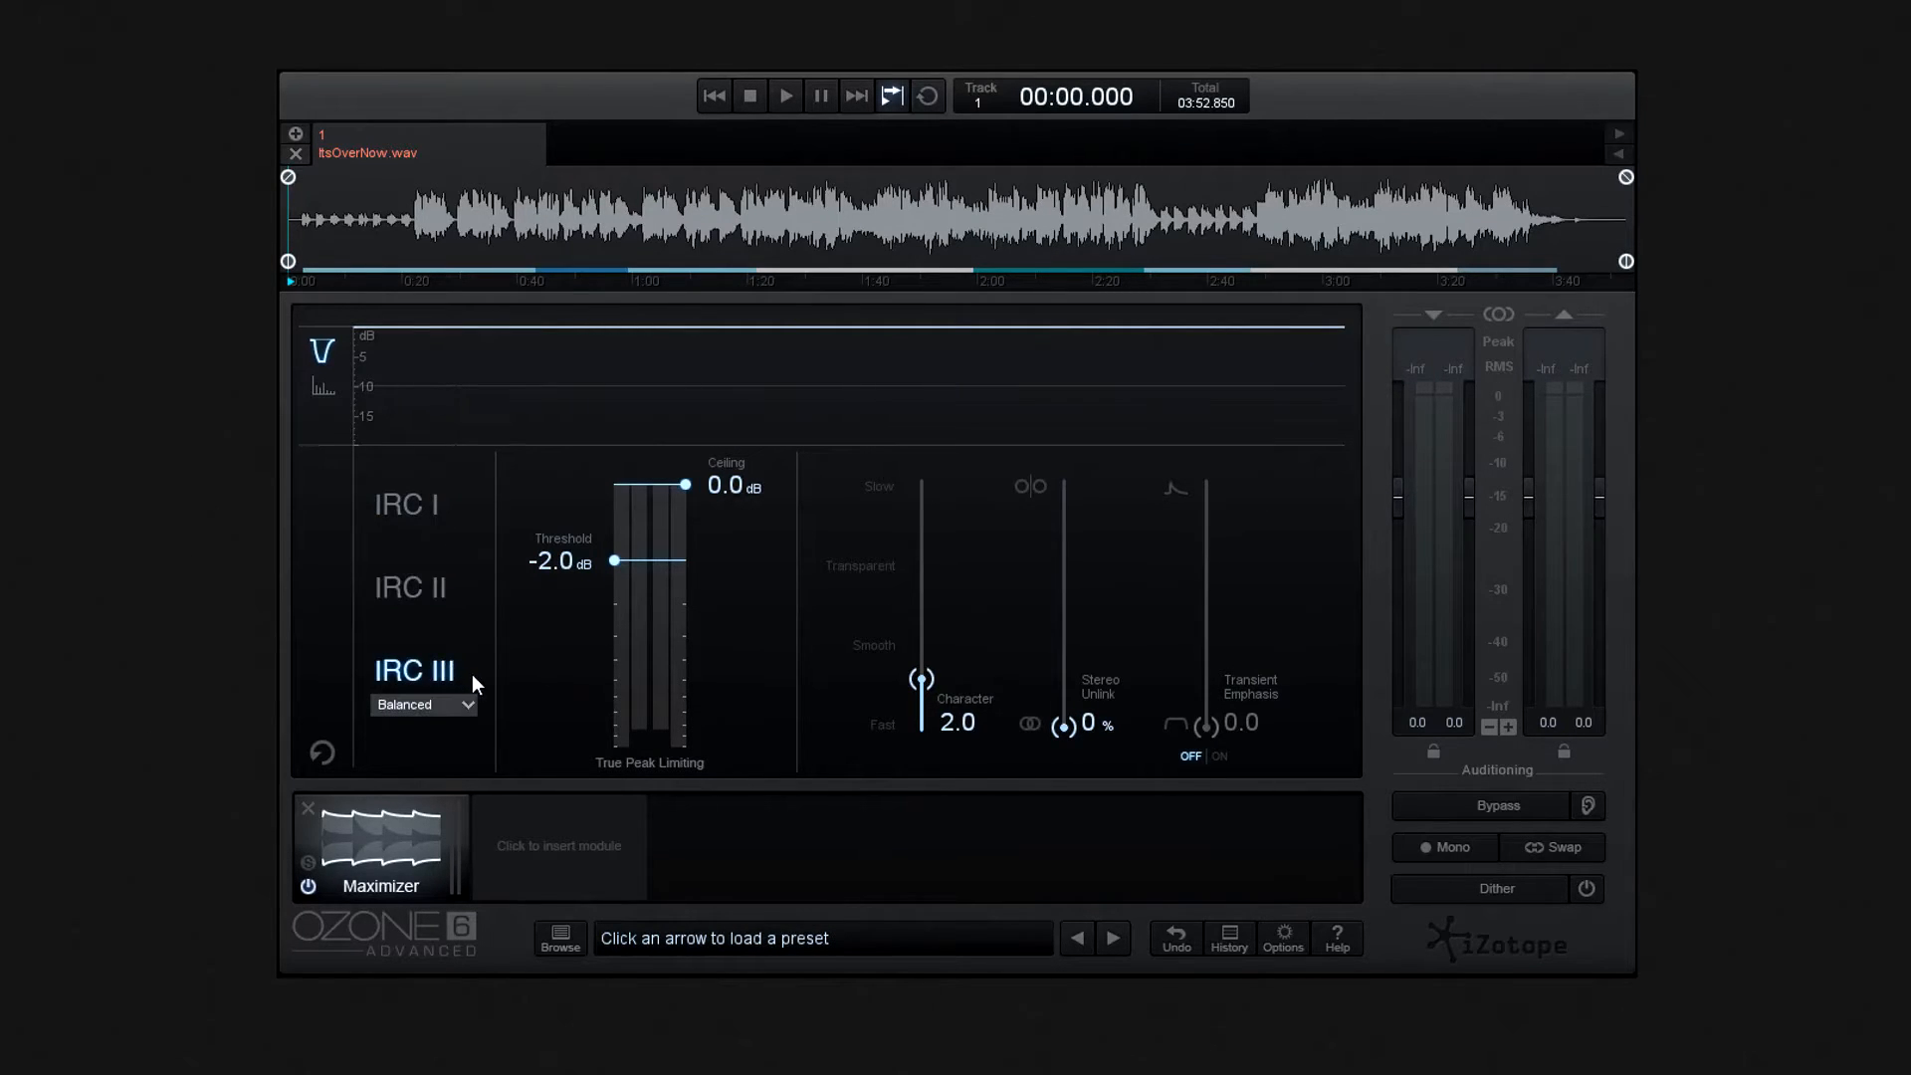
pyautogui.click(414, 517)
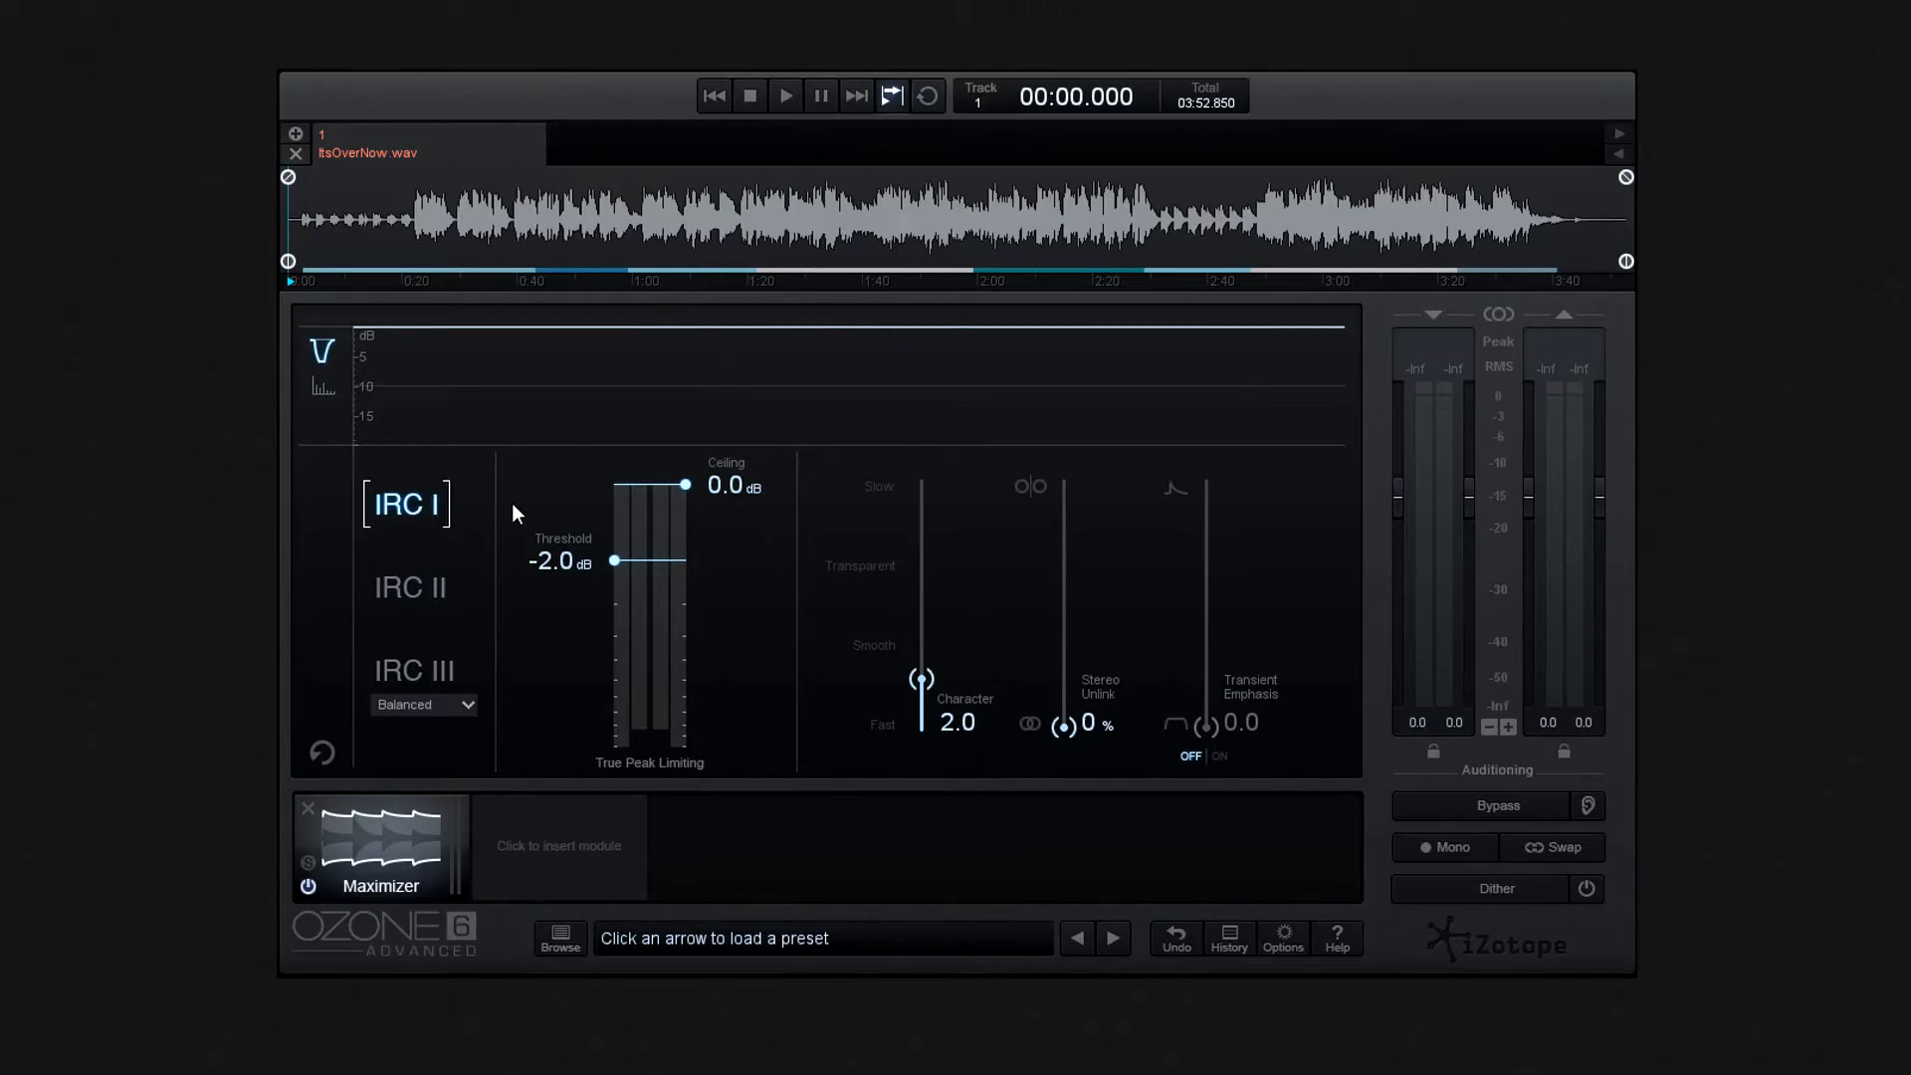
pyautogui.click(422, 586)
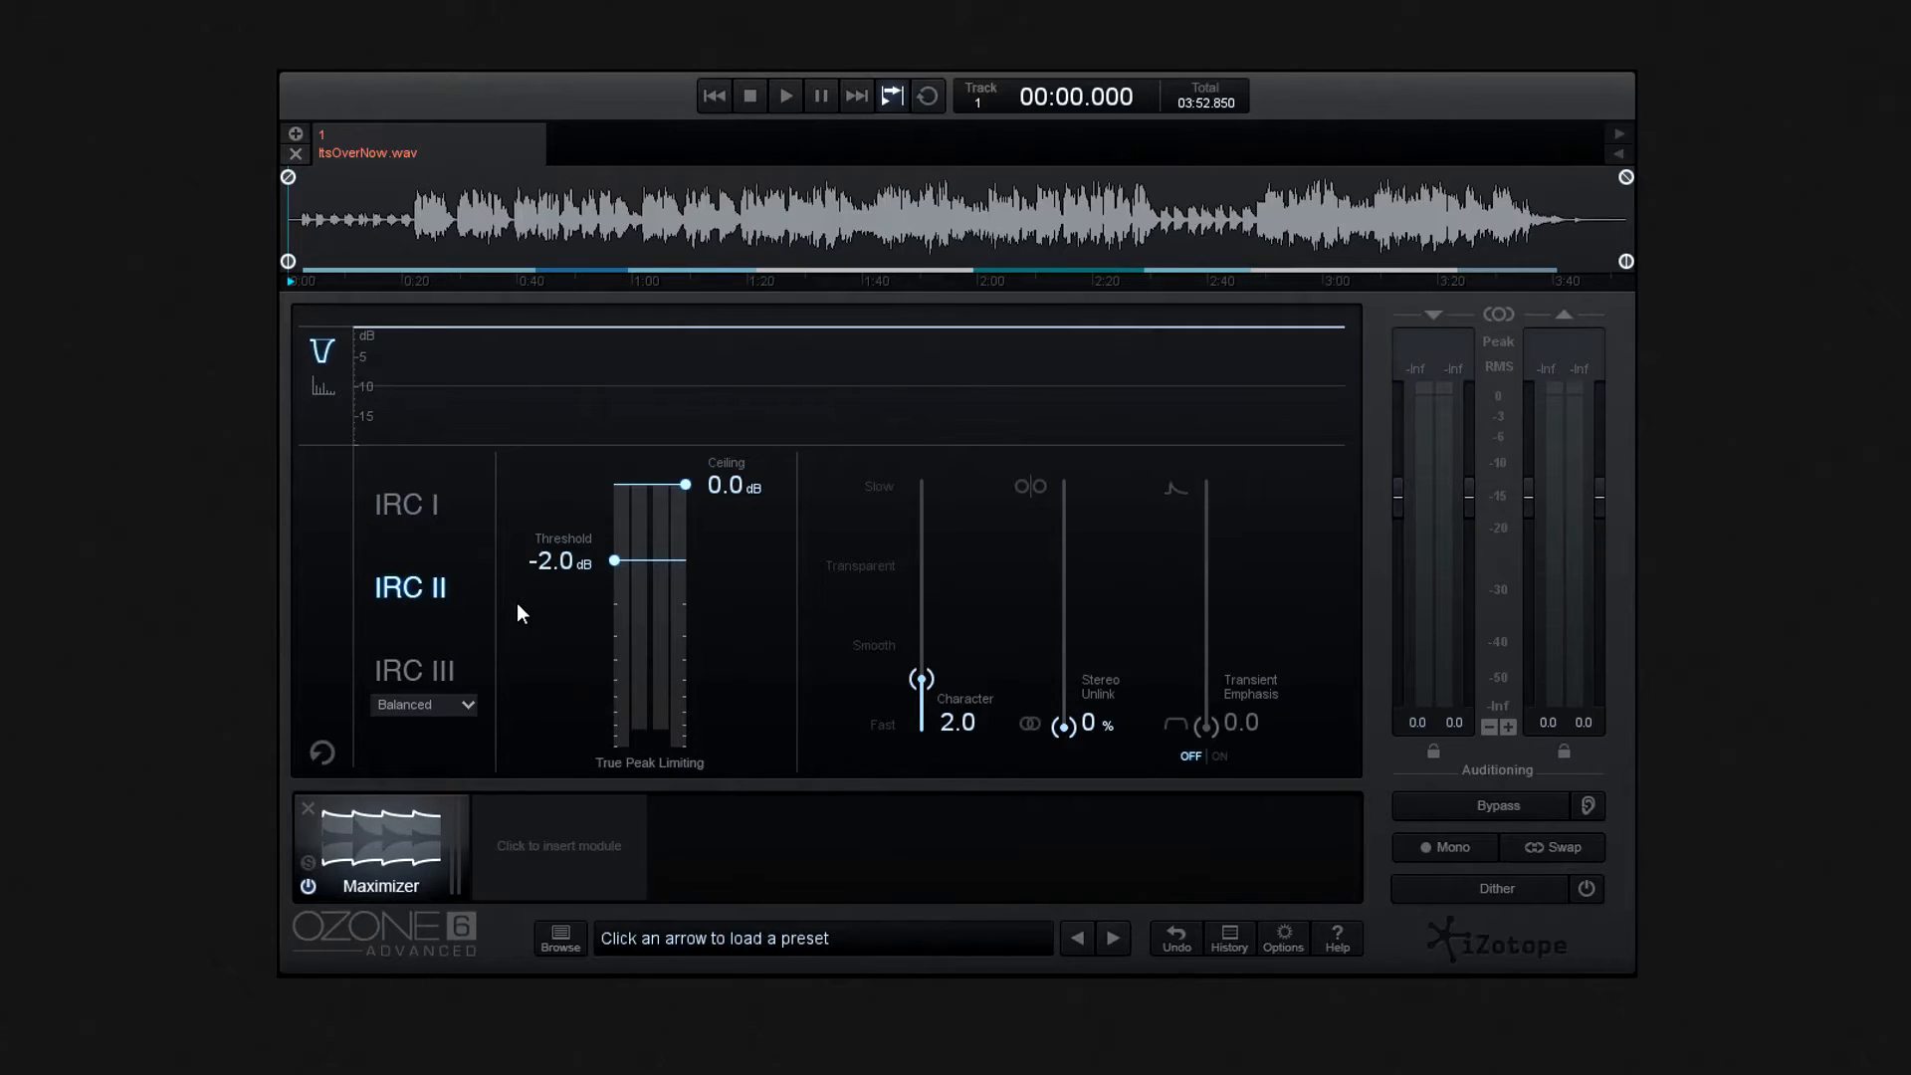
pyautogui.click(402, 679)
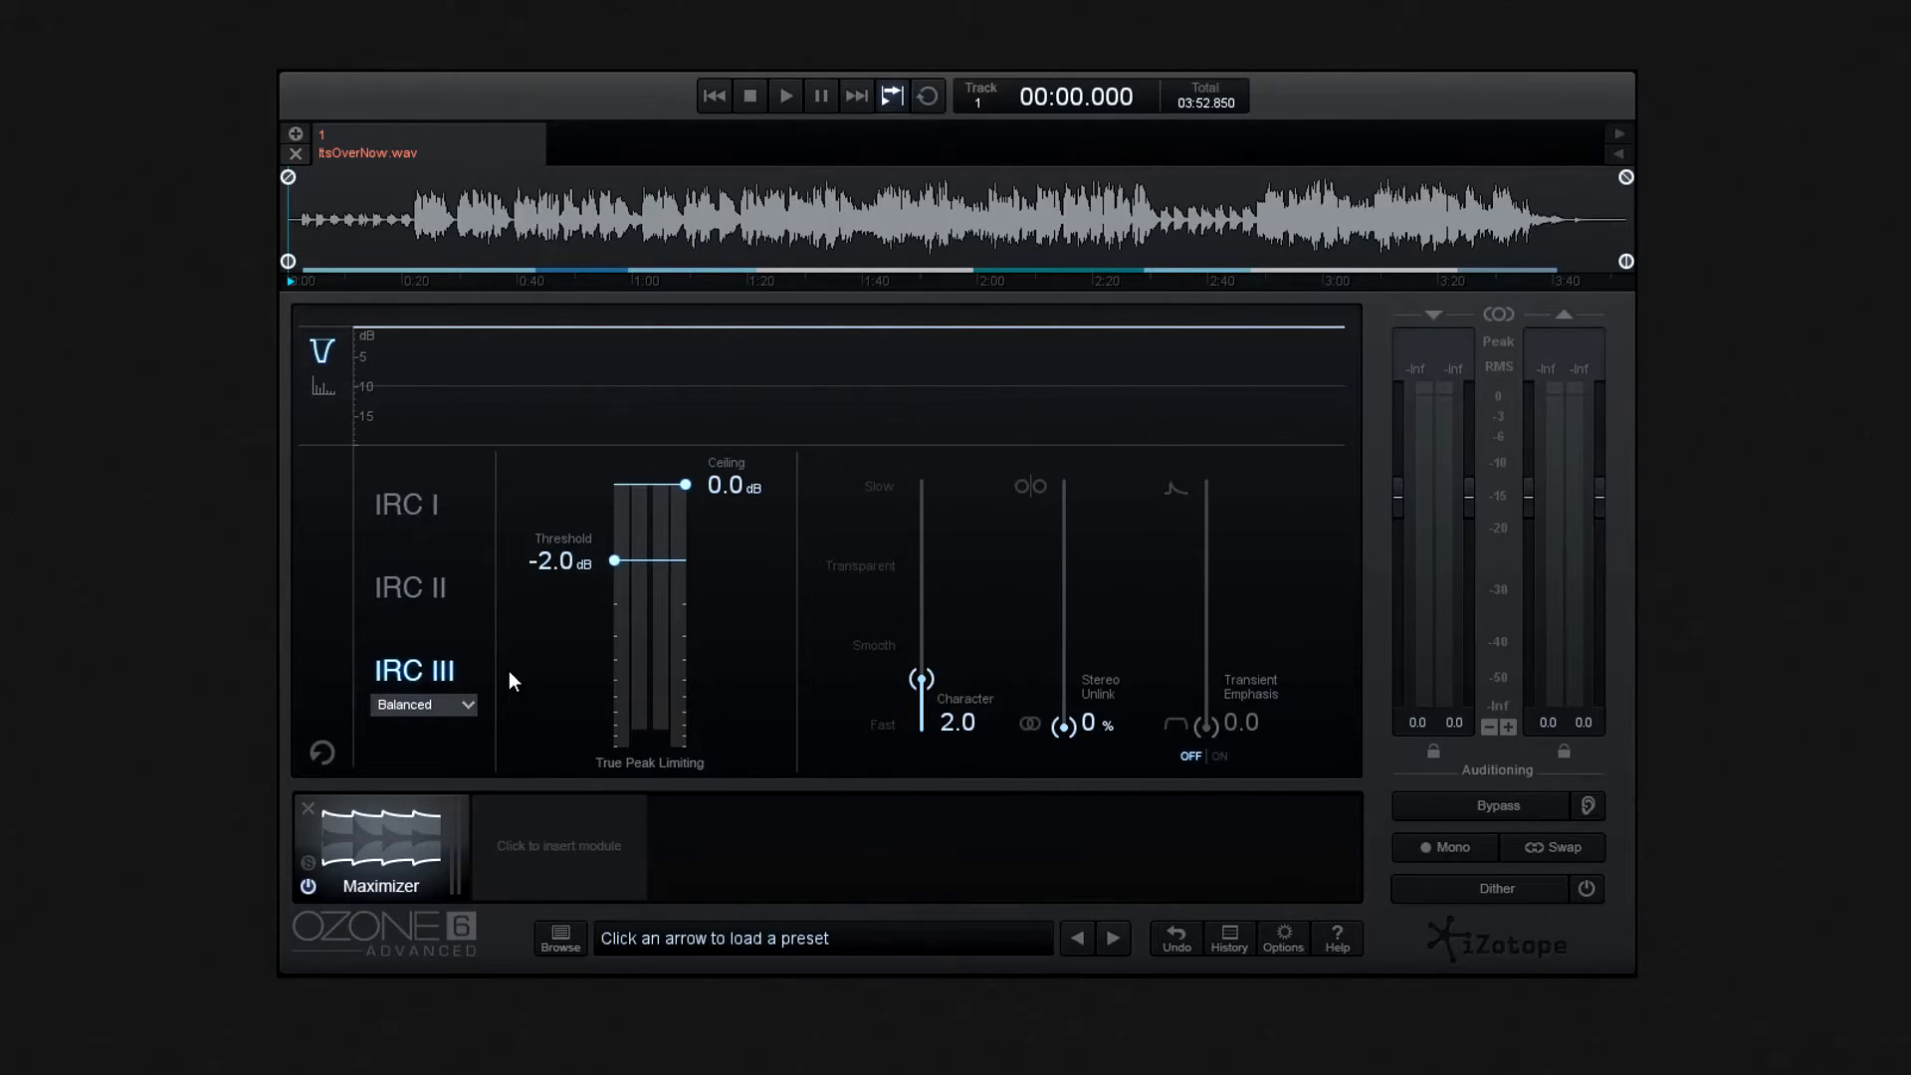
# - Try the Pumping, Balanced, Crisp and Clipping styles of IRC III, ending on Pumping
pyautogui.click(464, 706)
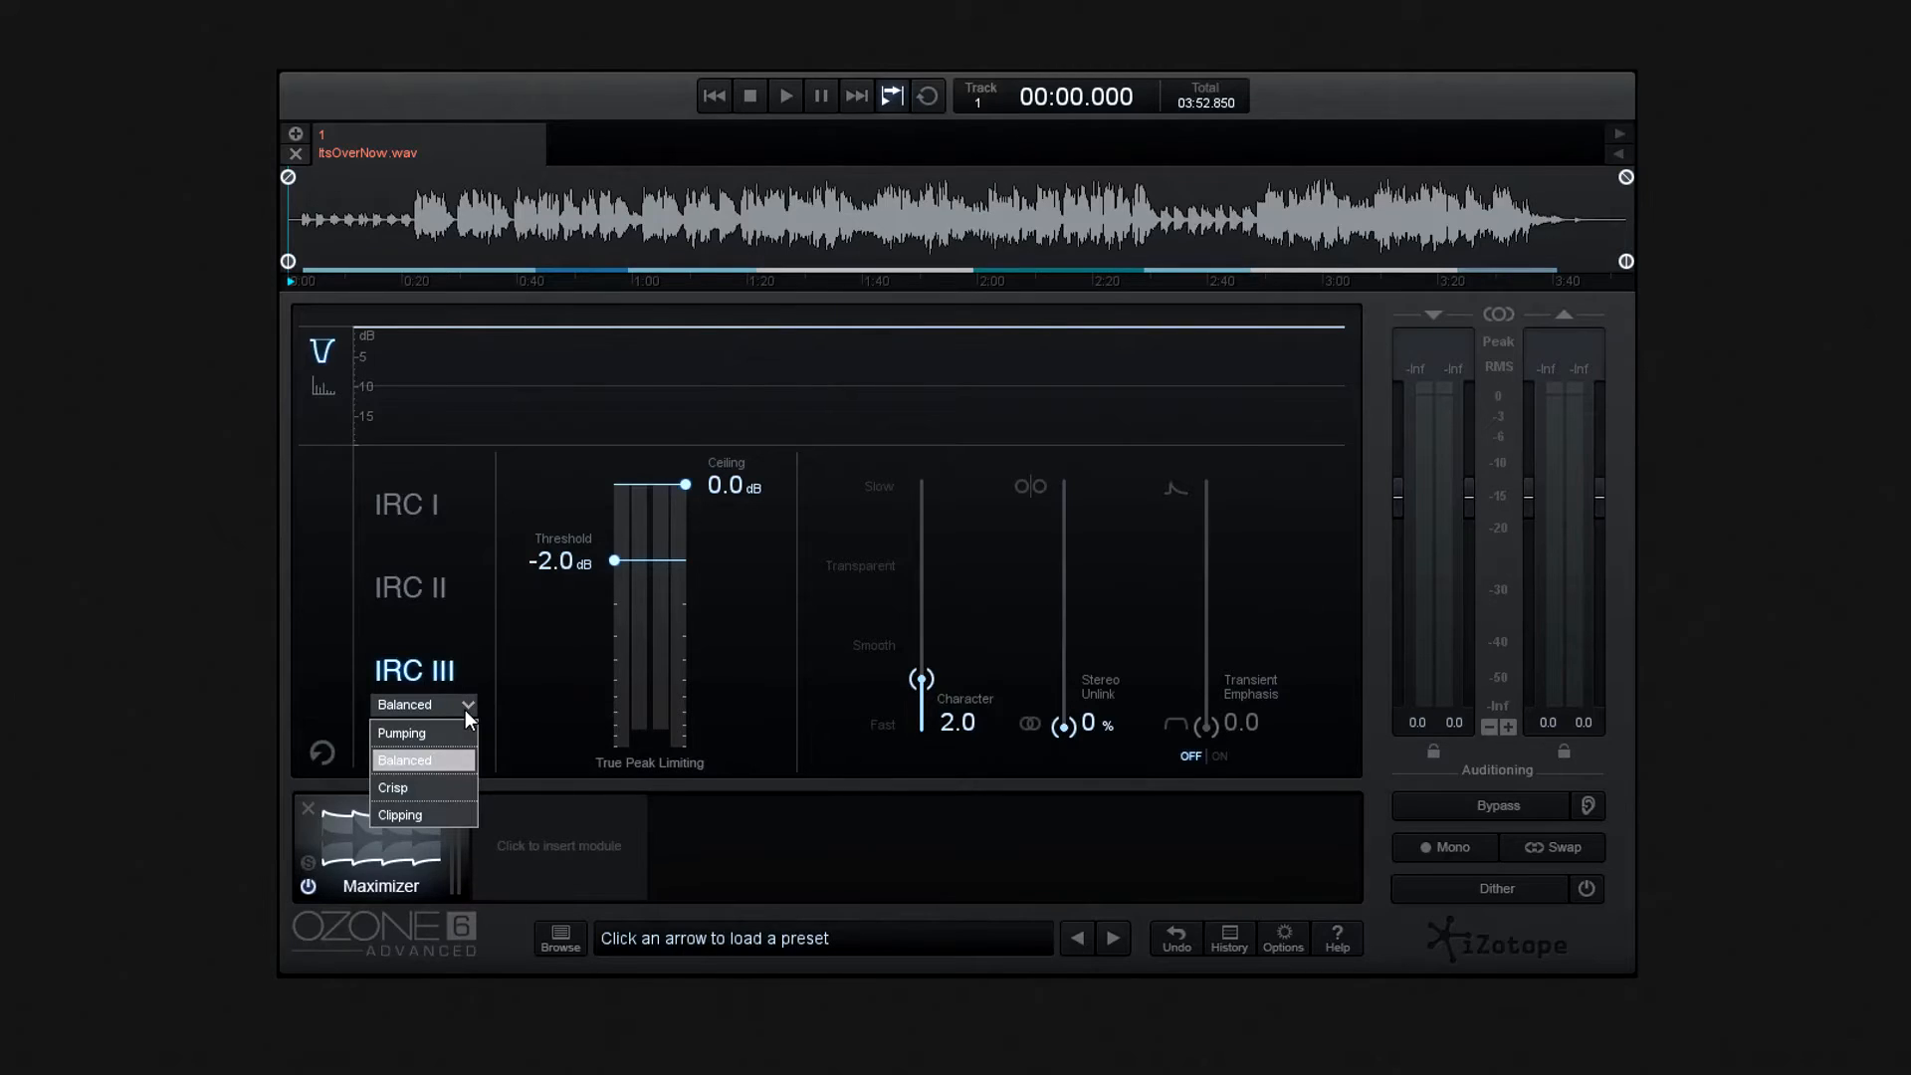
pyautogui.click(452, 733)
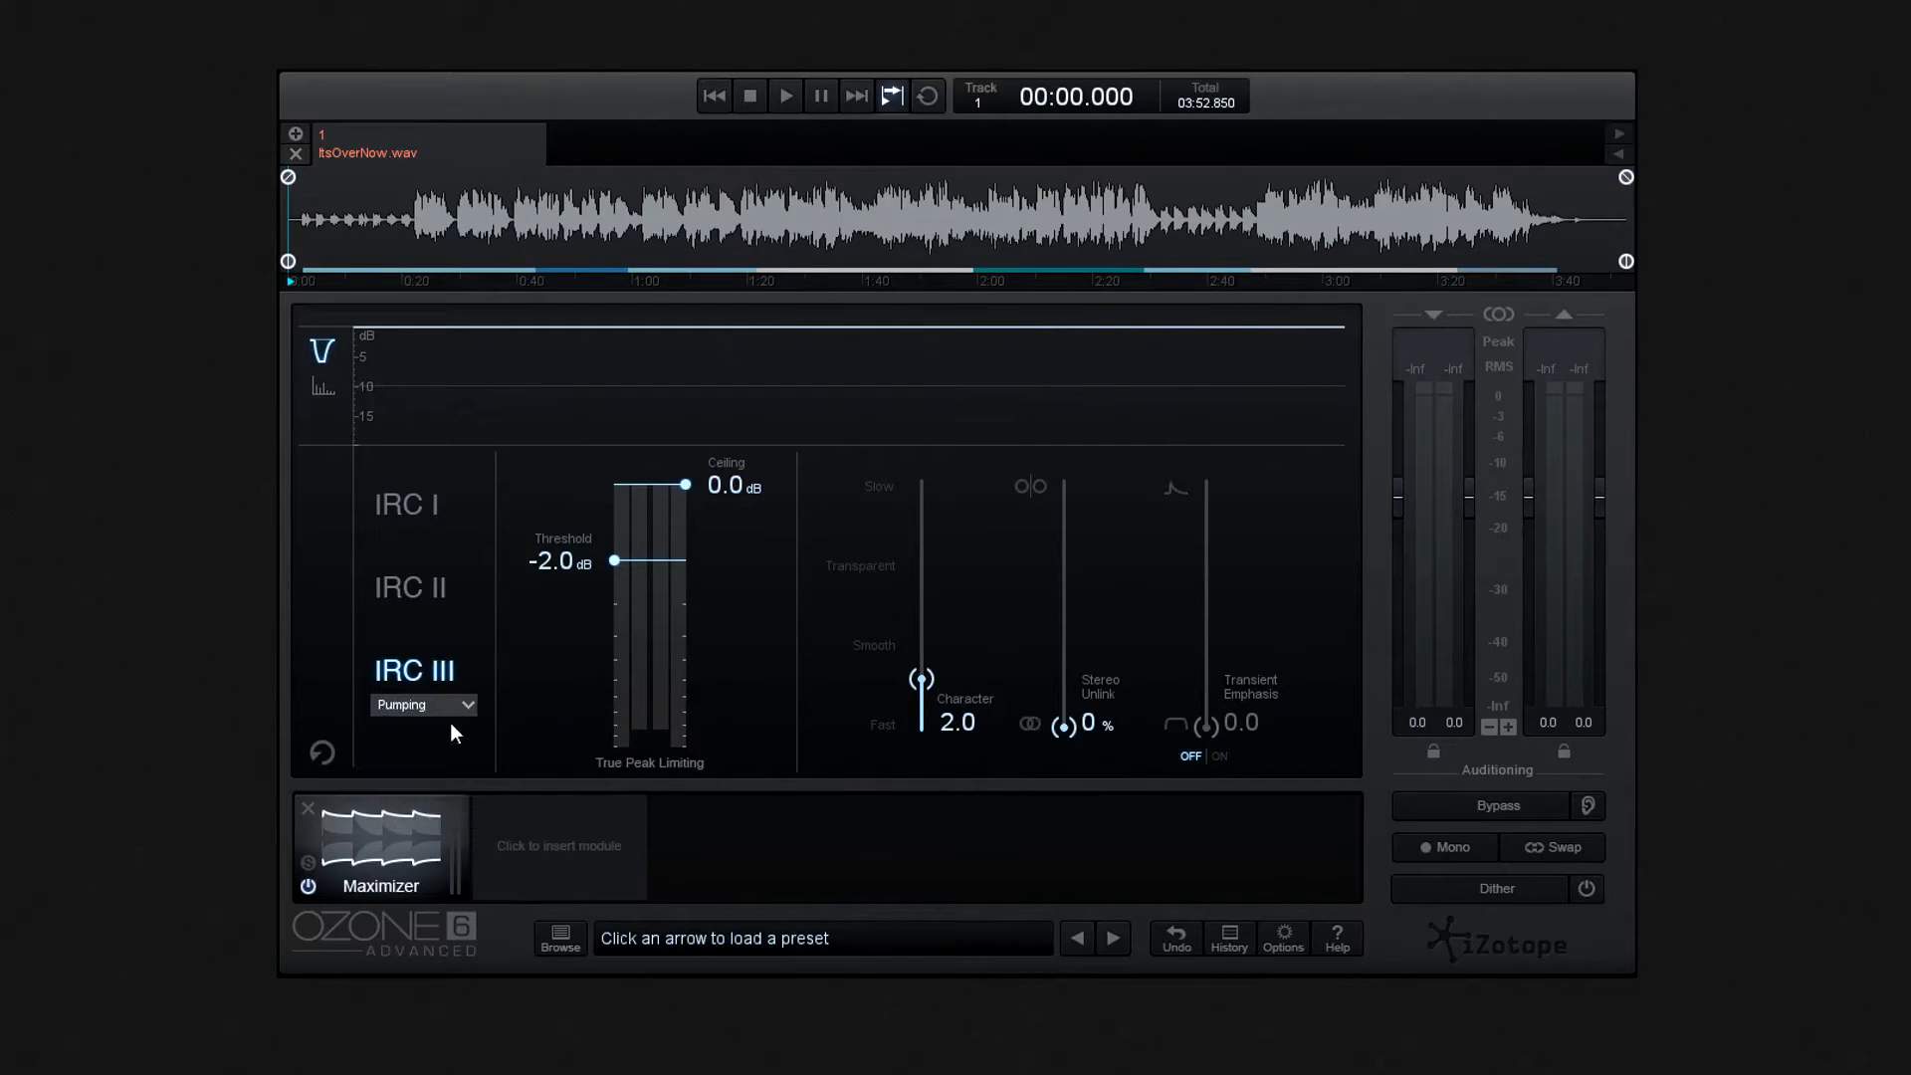
pyautogui.click(474, 706)
pyautogui.click(439, 751)
pyautogui.click(471, 708)
pyautogui.click(422, 787)
pyautogui.click(468, 707)
pyautogui.click(426, 808)
pyautogui.click(466, 704)
pyautogui.click(448, 732)
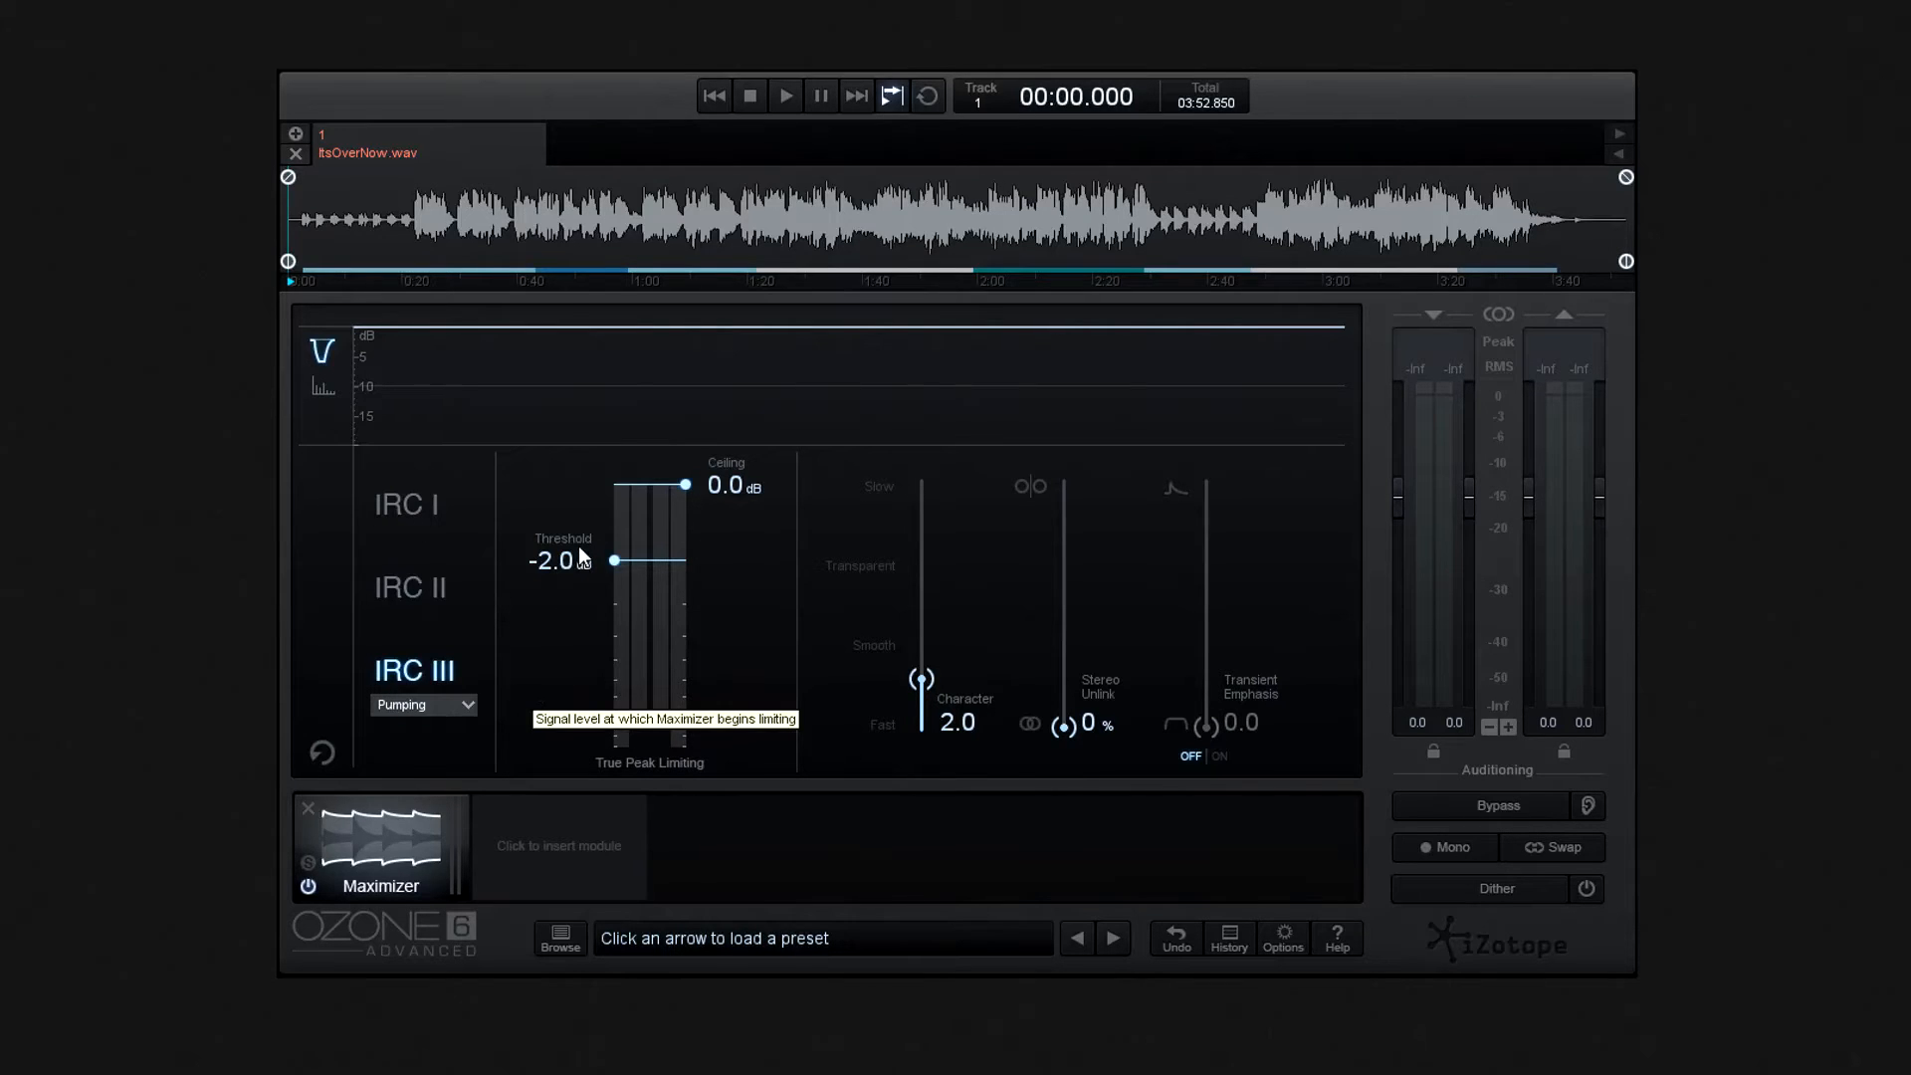
# - Raise the Maximizer threshold to -0.9 dB and return it to -2.0 dB, and lower the ceiling to -0.3 dB
pyautogui.moveTo(617, 565); pyautogui.dragTo(597, 528)
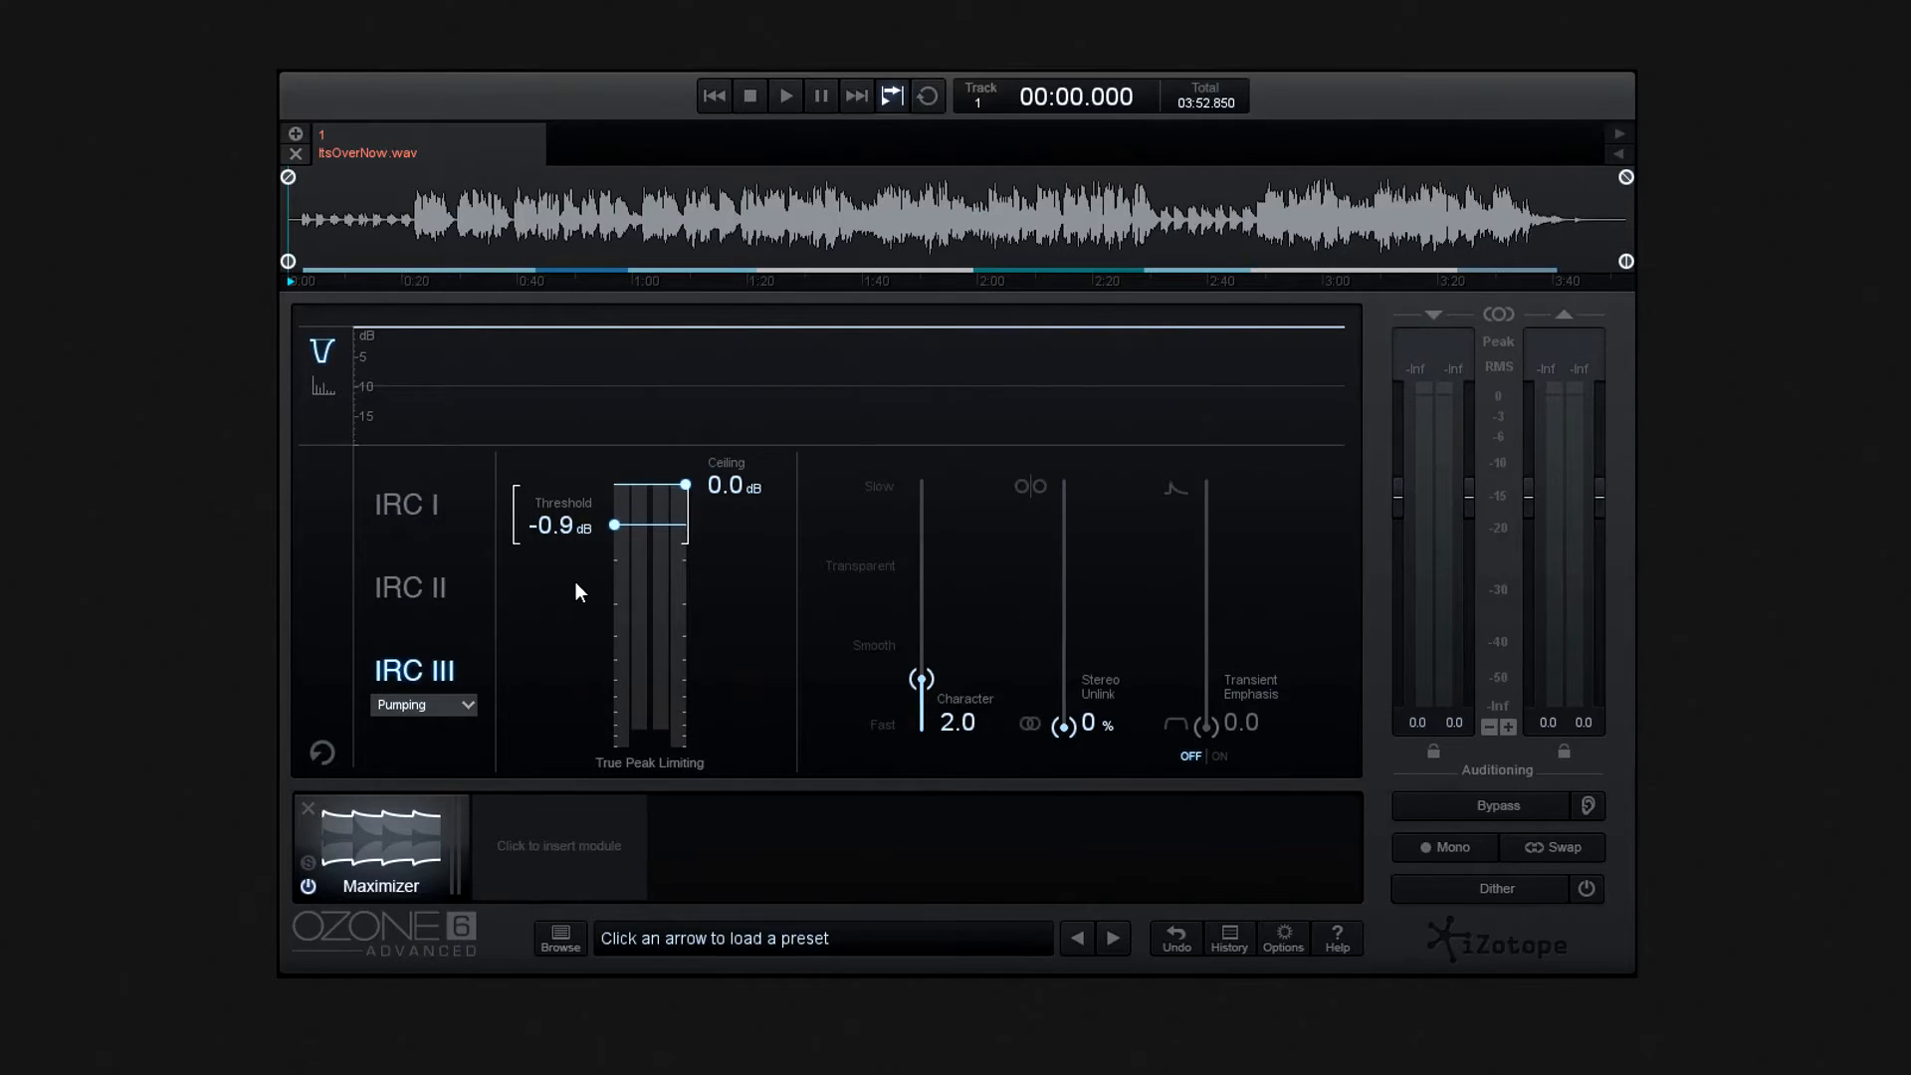
pyautogui.moveTo(565, 526); pyautogui.dragTo(553, 560)
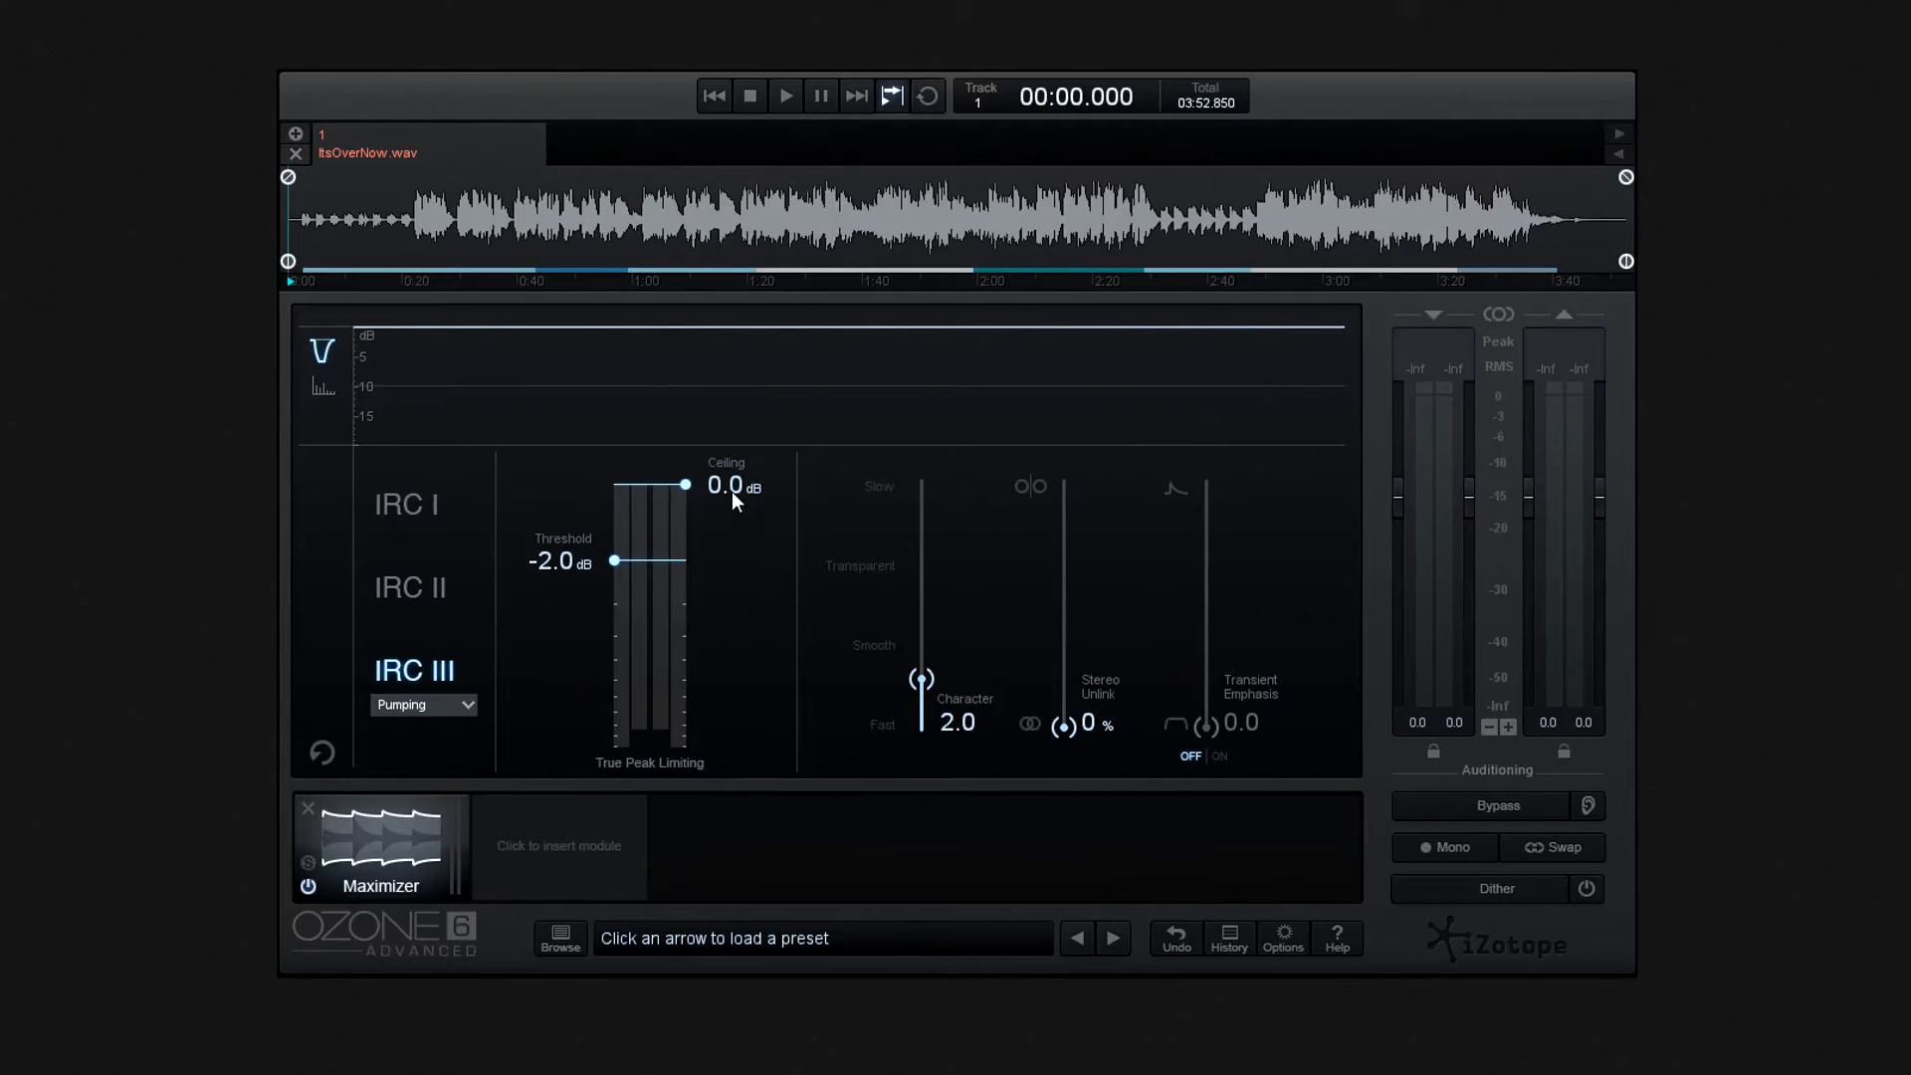
pyautogui.moveTo(739, 487)
pyautogui.mouseDown()
pyautogui.moveTo(738, 558)
pyautogui.moveTo(752, 501)
pyautogui.mouseUp()
pyautogui.moveTo(749, 505)
pyautogui.mouseDown()
pyautogui.moveTo(744, 531)
pyautogui.moveTo(743, 508)
pyautogui.mouseUp()
# - Sweep the Maximizer's Character between Fast and Slow, leaving it at 6.4 near Transparent
pyautogui.moveTo(924, 687); pyautogui.dragTo(921, 746)
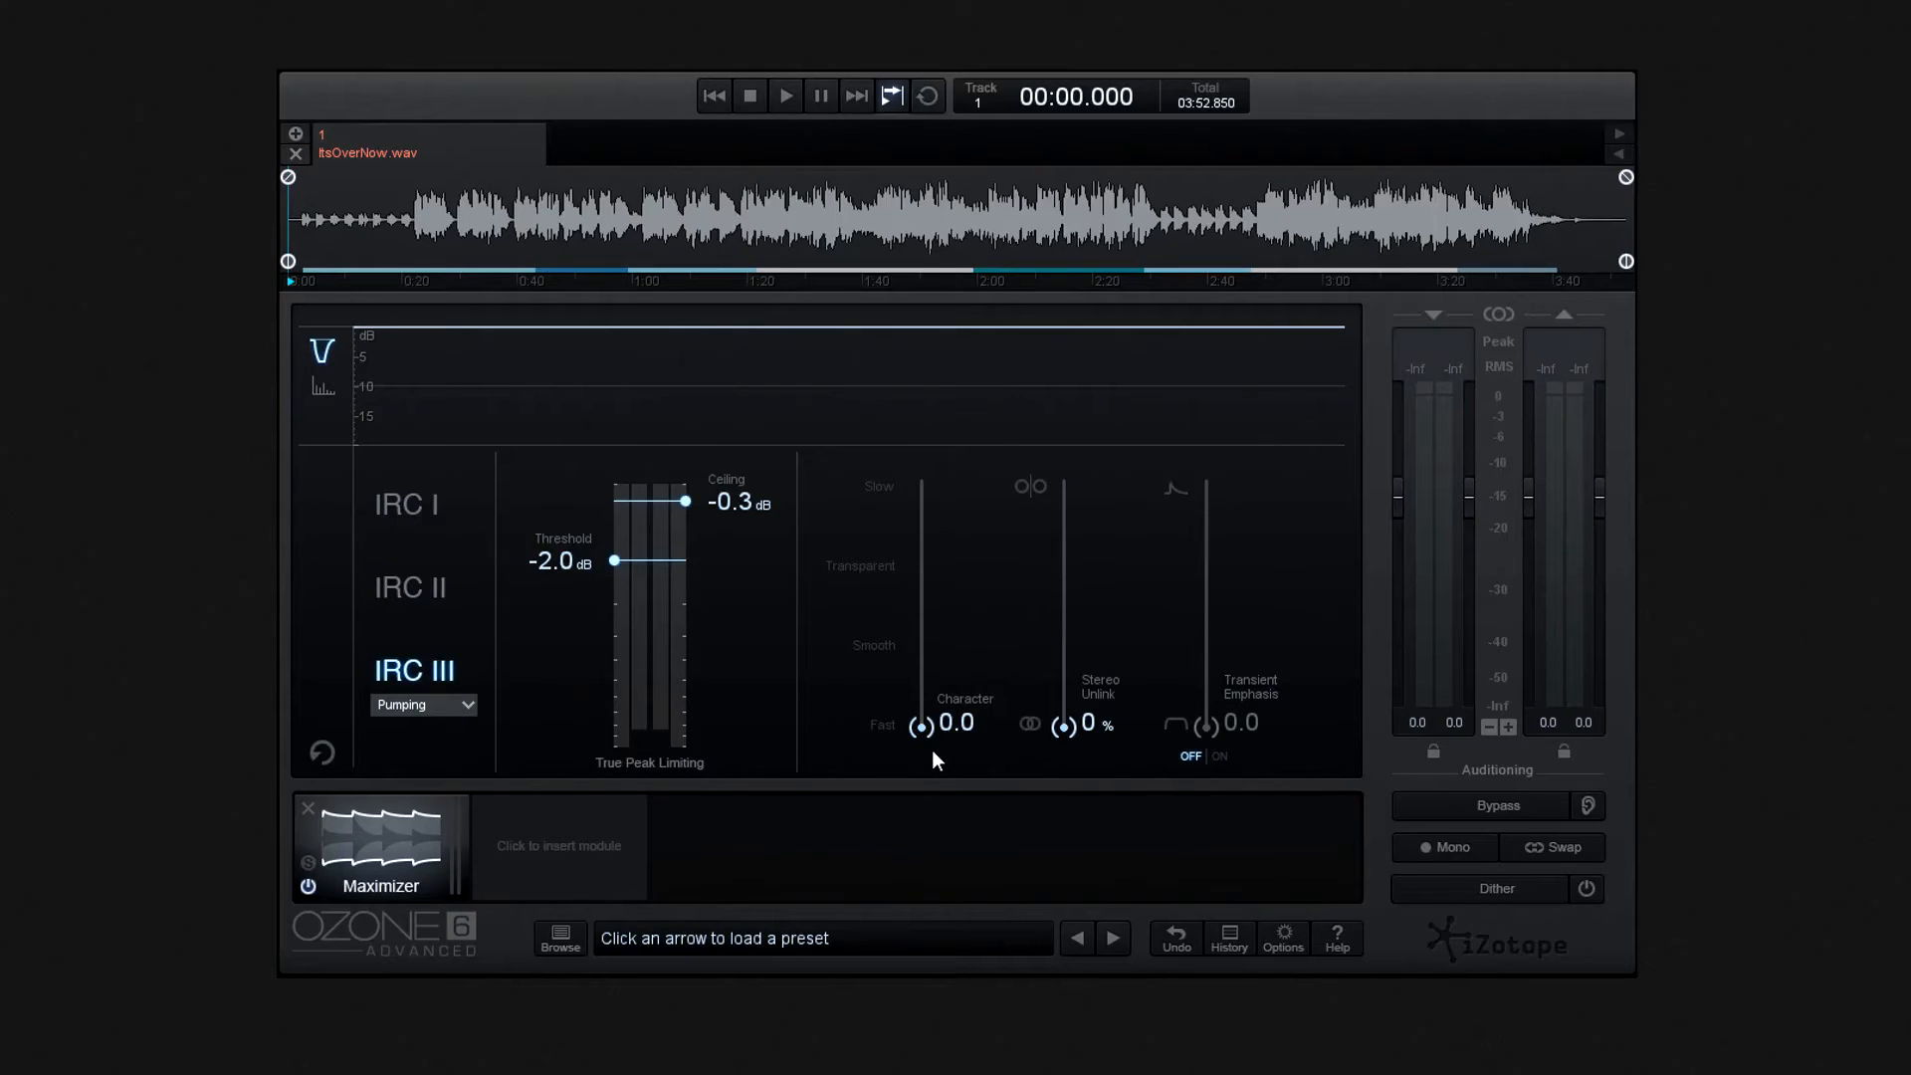
pyautogui.moveTo(919, 725); pyautogui.dragTo(915, 520)
pyautogui.moveTo(910, 557); pyautogui.dragTo(906, 657)
pyautogui.moveTo(919, 732); pyautogui.dragTo(917, 581)
# - Raise the Maximizer's Stereo Unlink to 100% and bring it back to 0%
pyautogui.moveTo(1072, 658); pyautogui.dragTo(1081, 482)
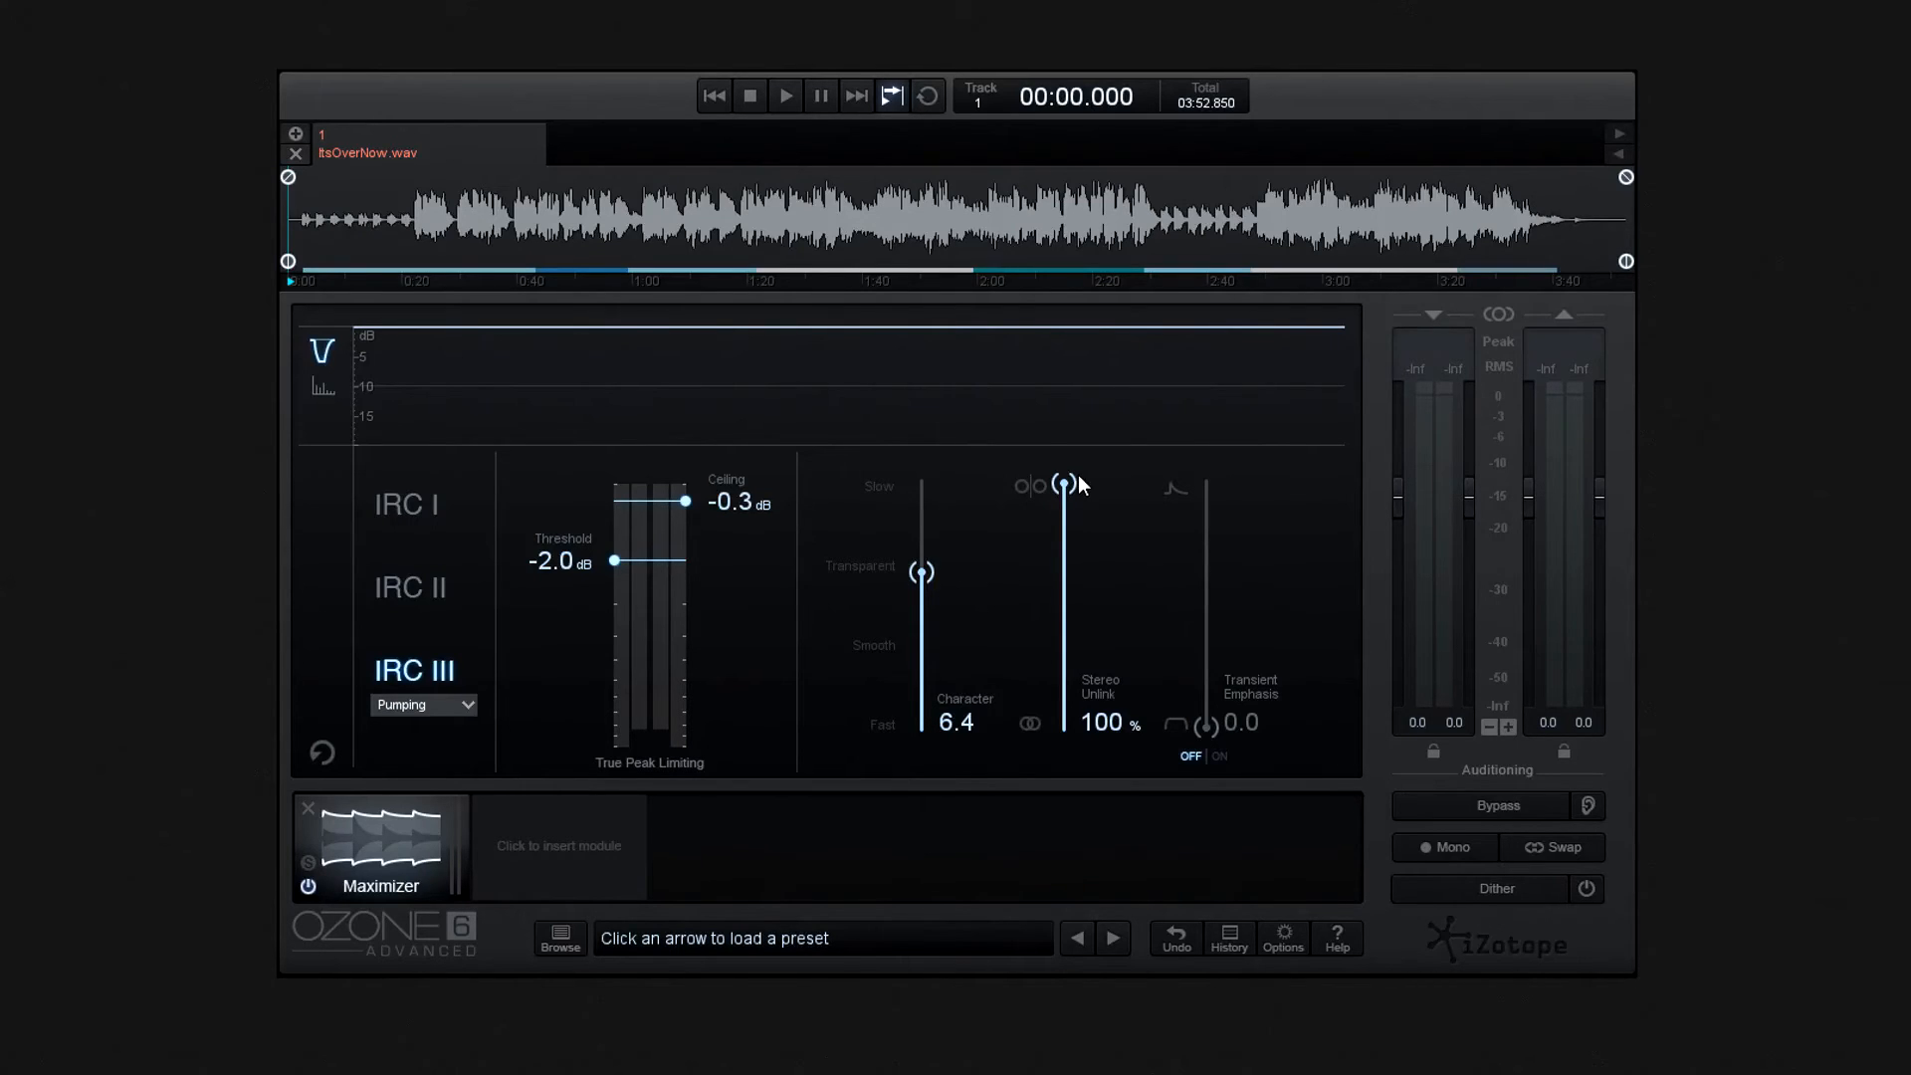
pyautogui.moveTo(1078, 481)
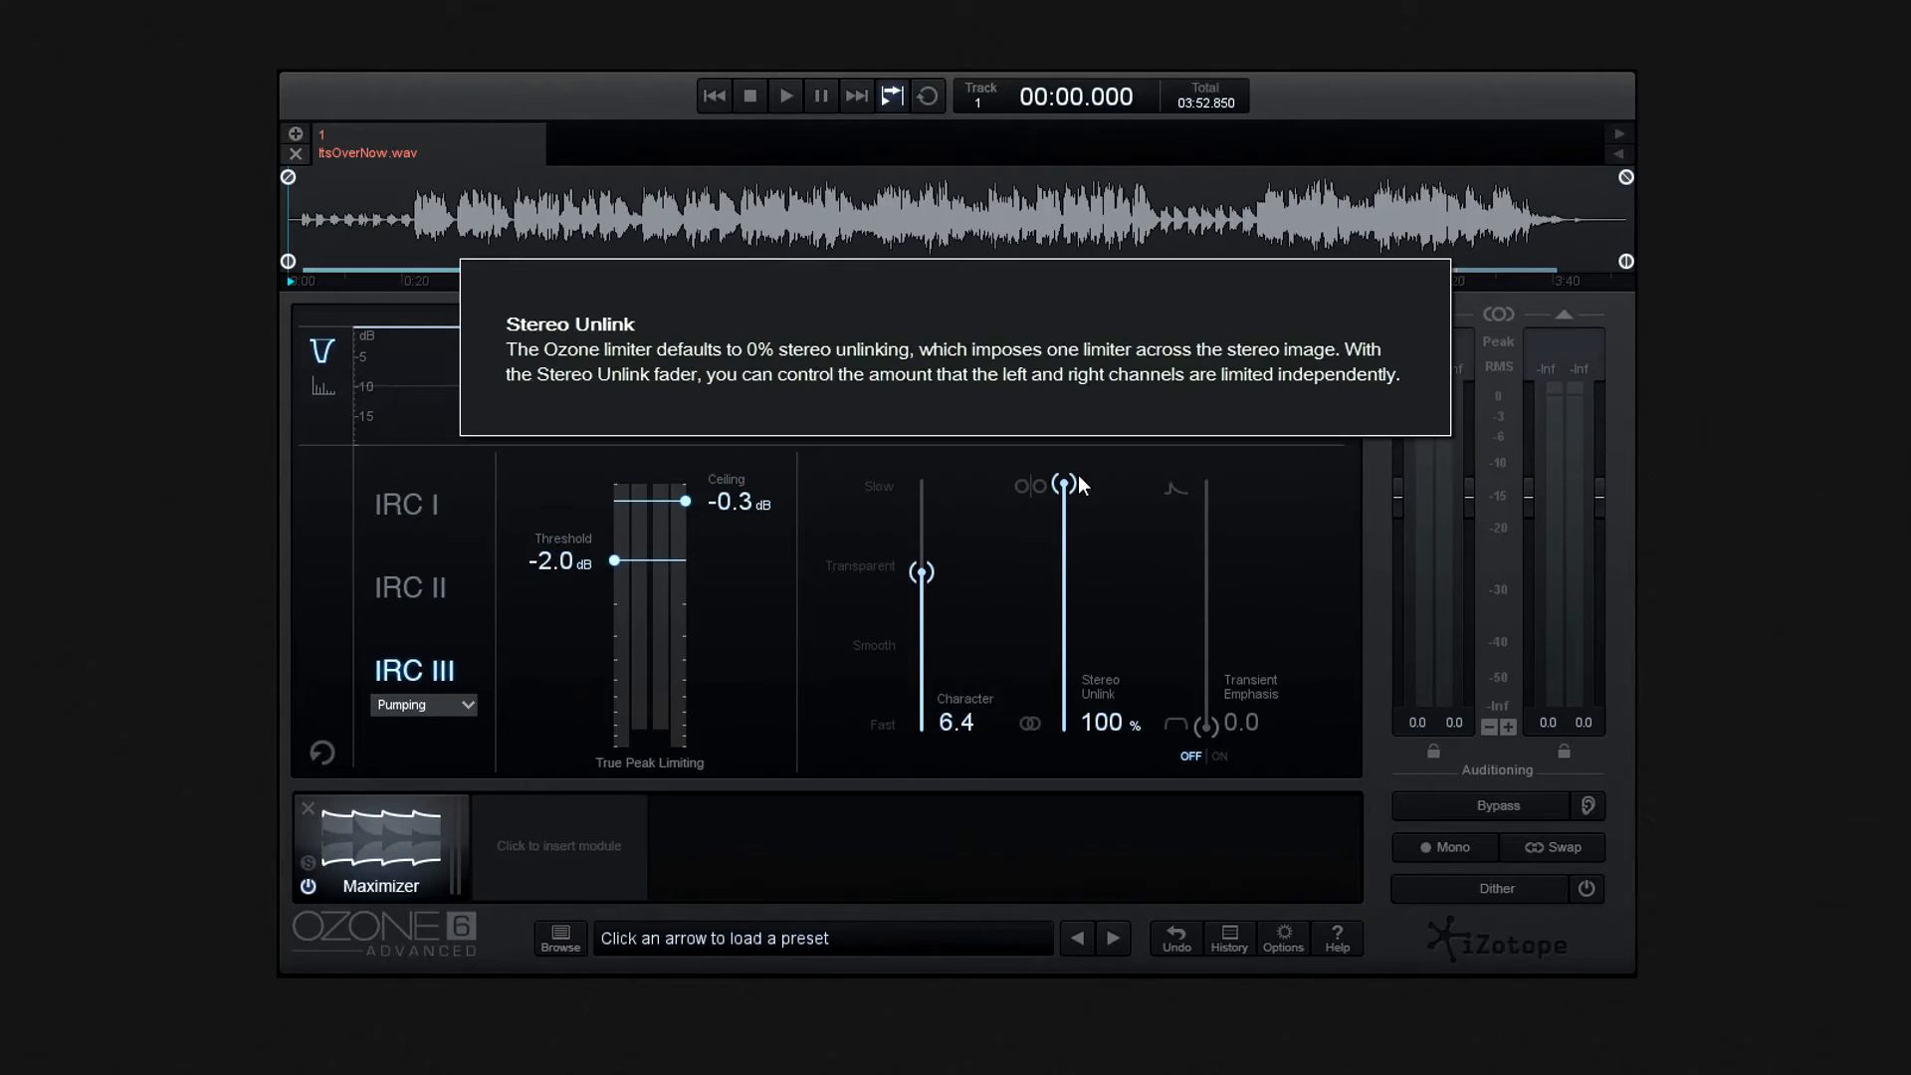
pyautogui.moveTo(1077, 475); pyautogui.dragTo(1053, 754)
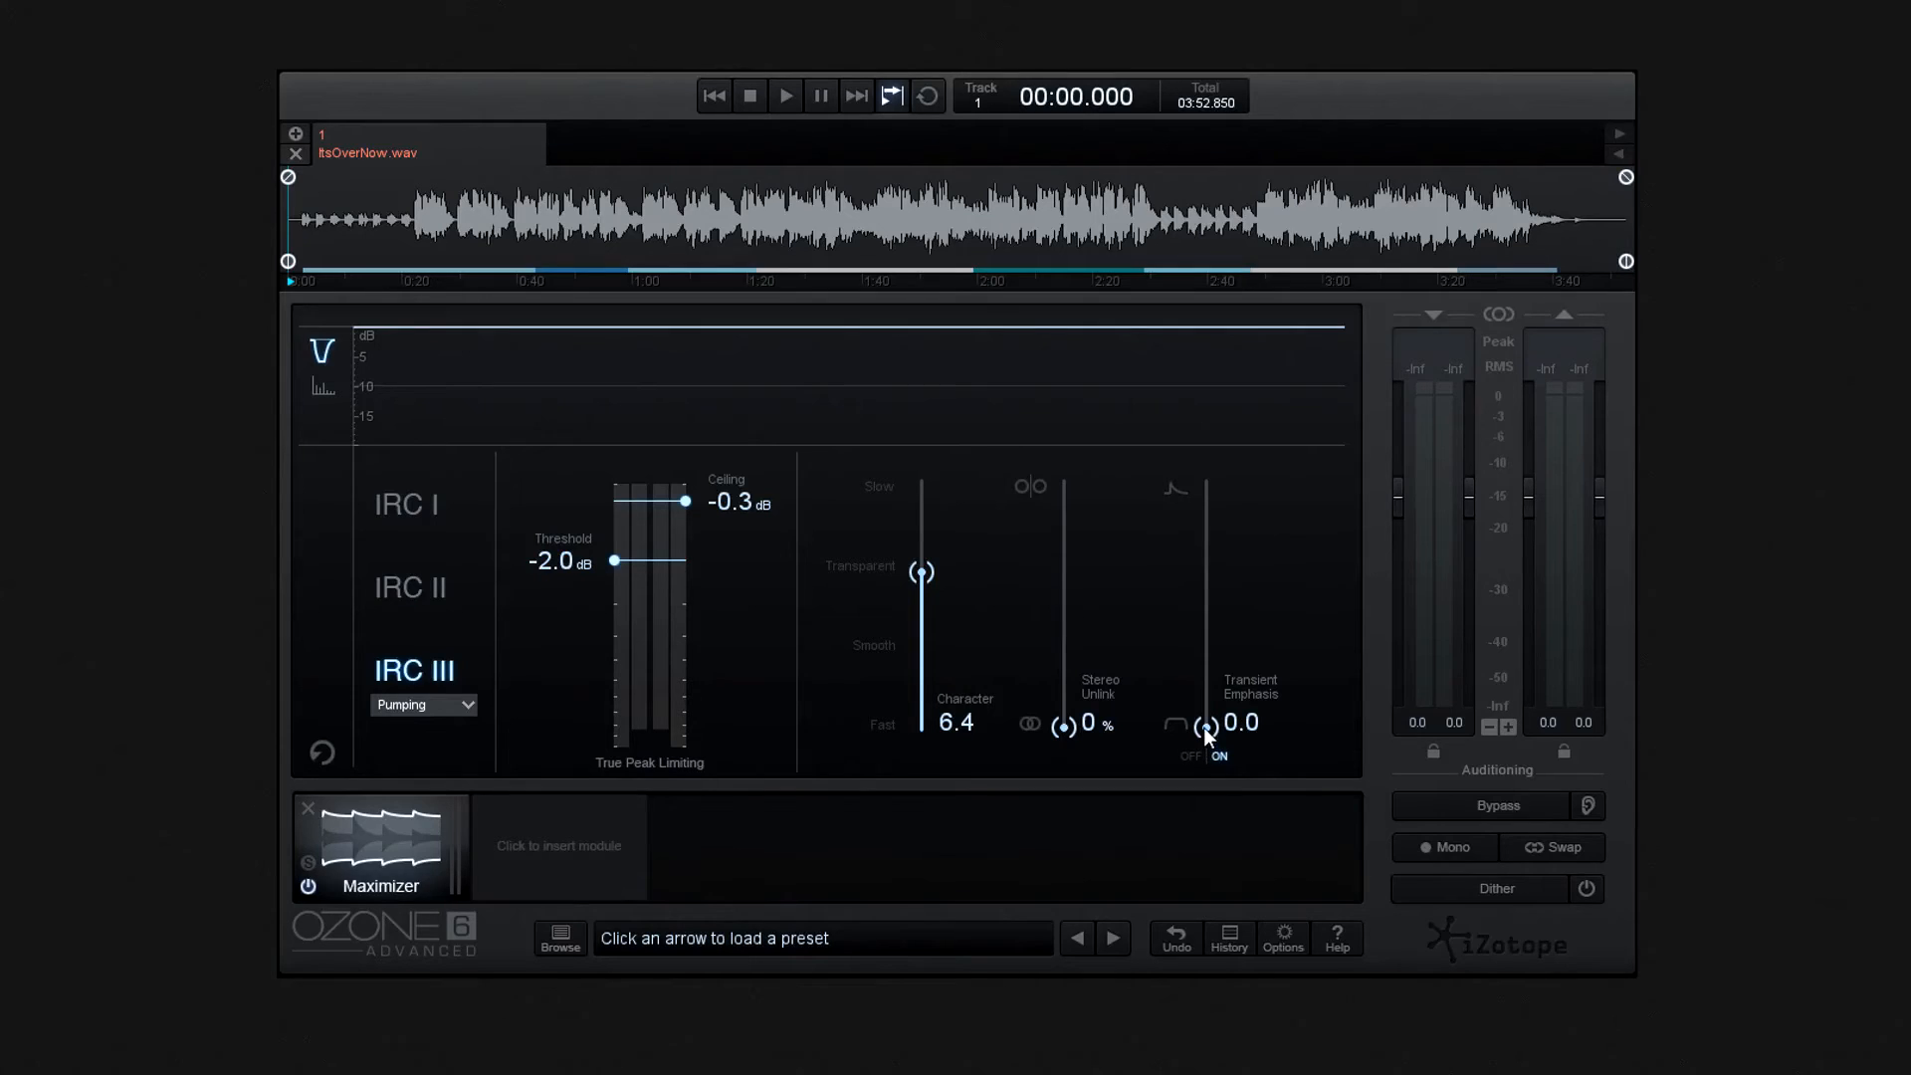
# - Raise Transient Emphasis to its 200.0 maximum and bring it back down to 0.0
pyautogui.moveTo(1204, 720); pyautogui.dragTo(1203, 708)
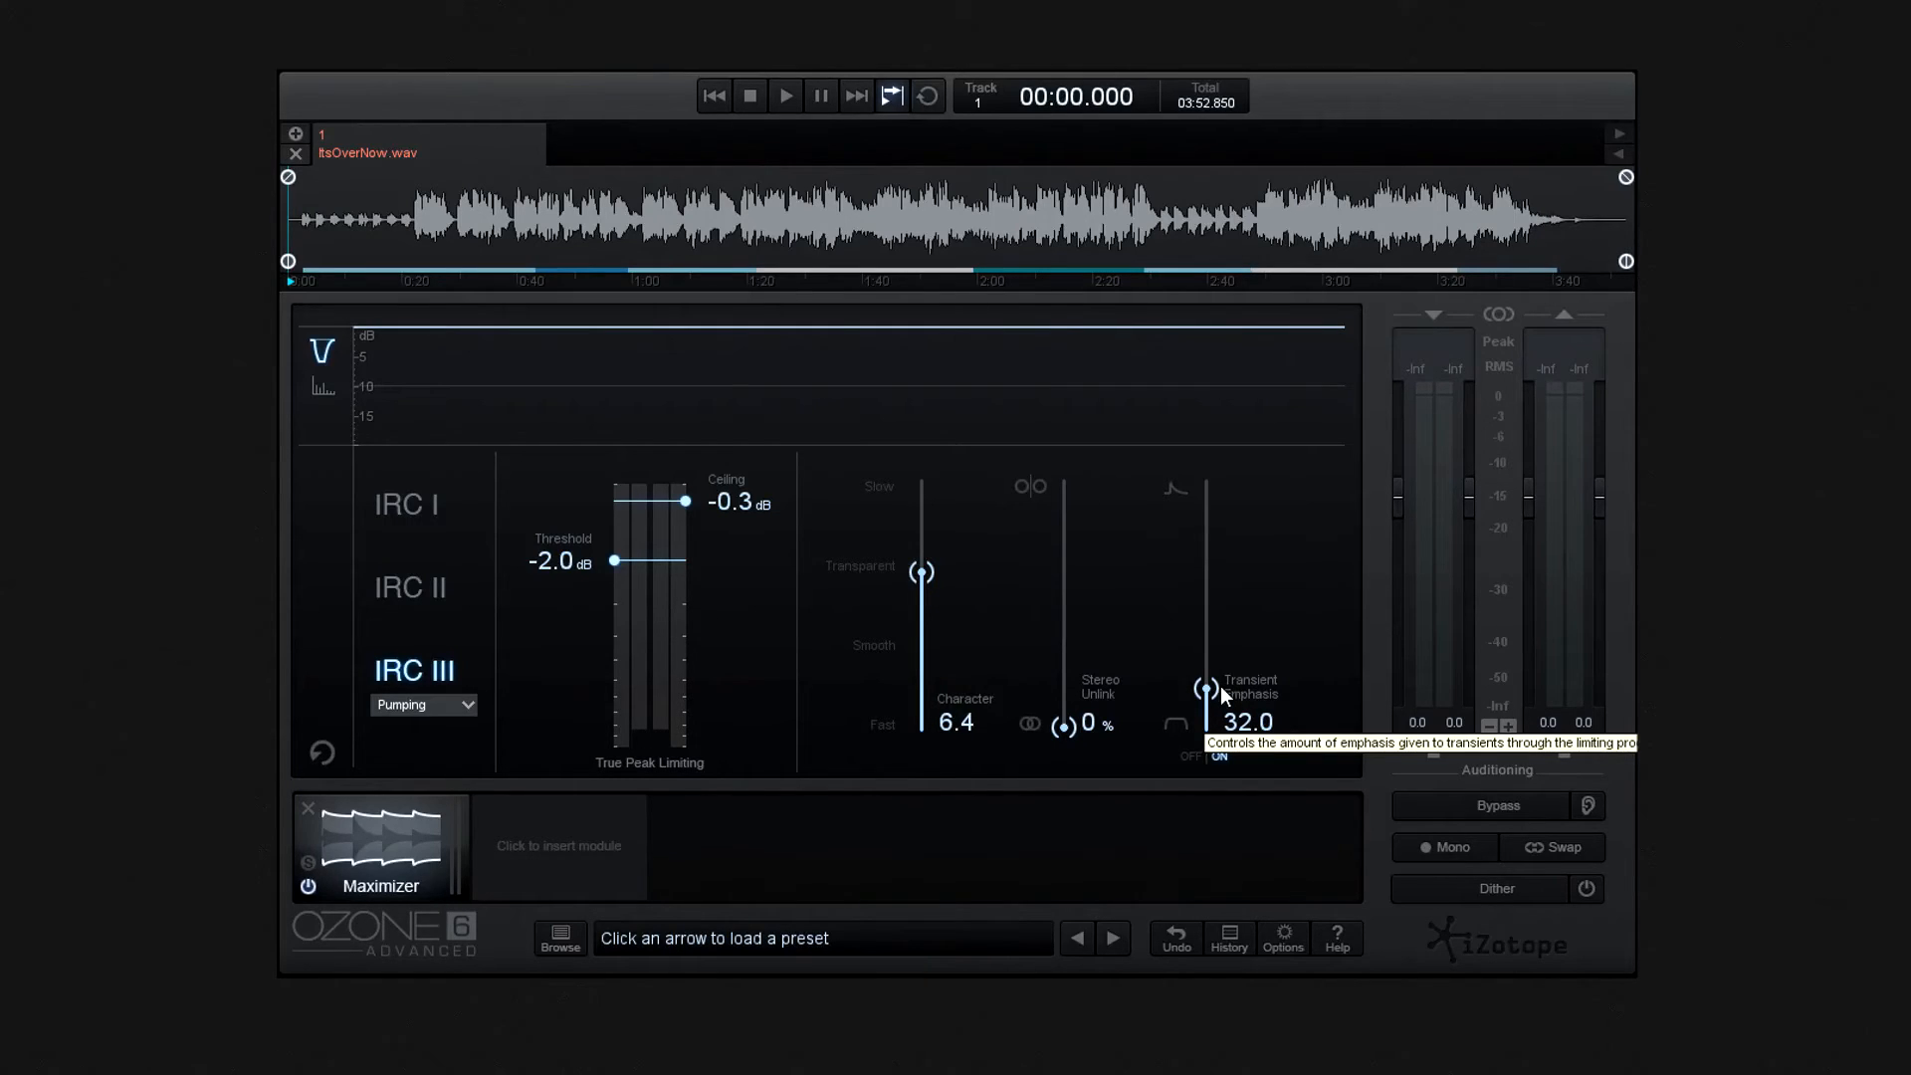
pyautogui.scroll(2, 1220, 685)
pyautogui.moveTo(1224, 677); pyautogui.dragTo(1201, 483)
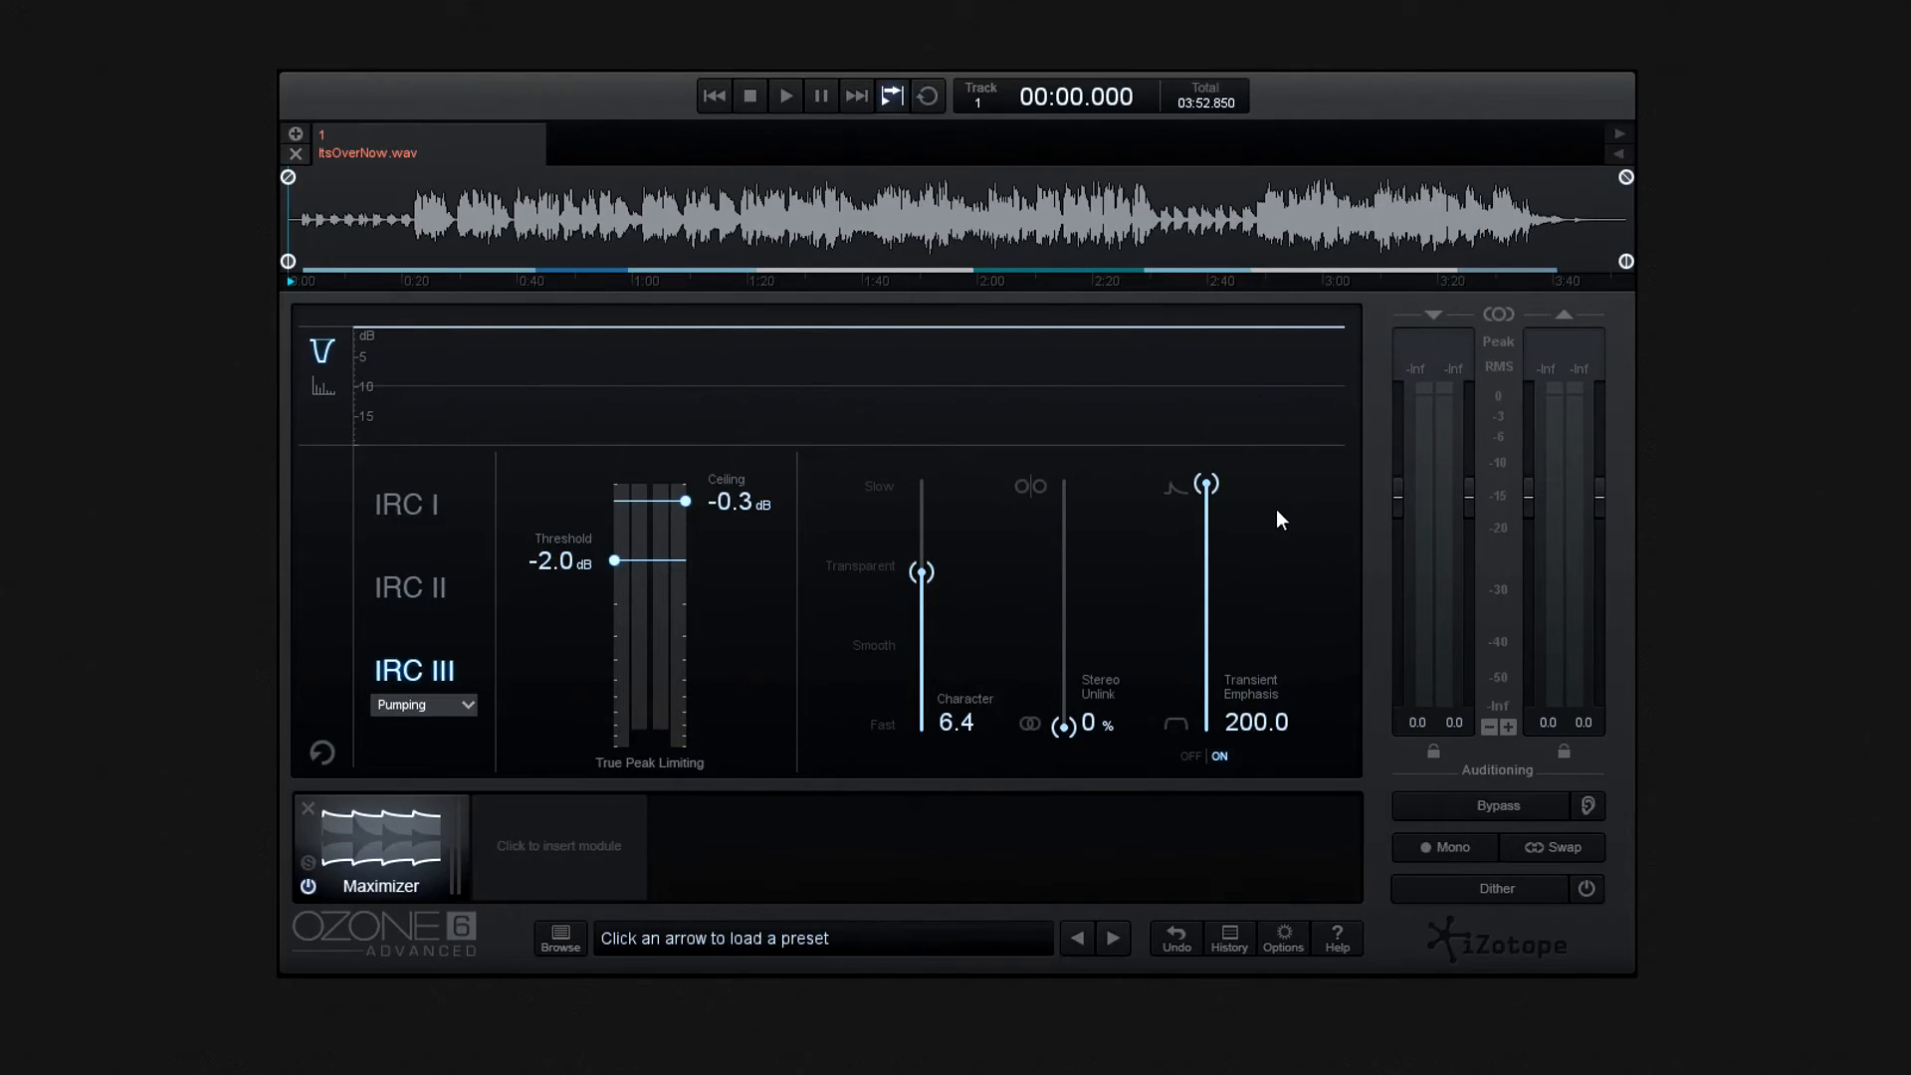
pyautogui.moveTo(1212, 482); pyautogui.dragTo(1218, 715)
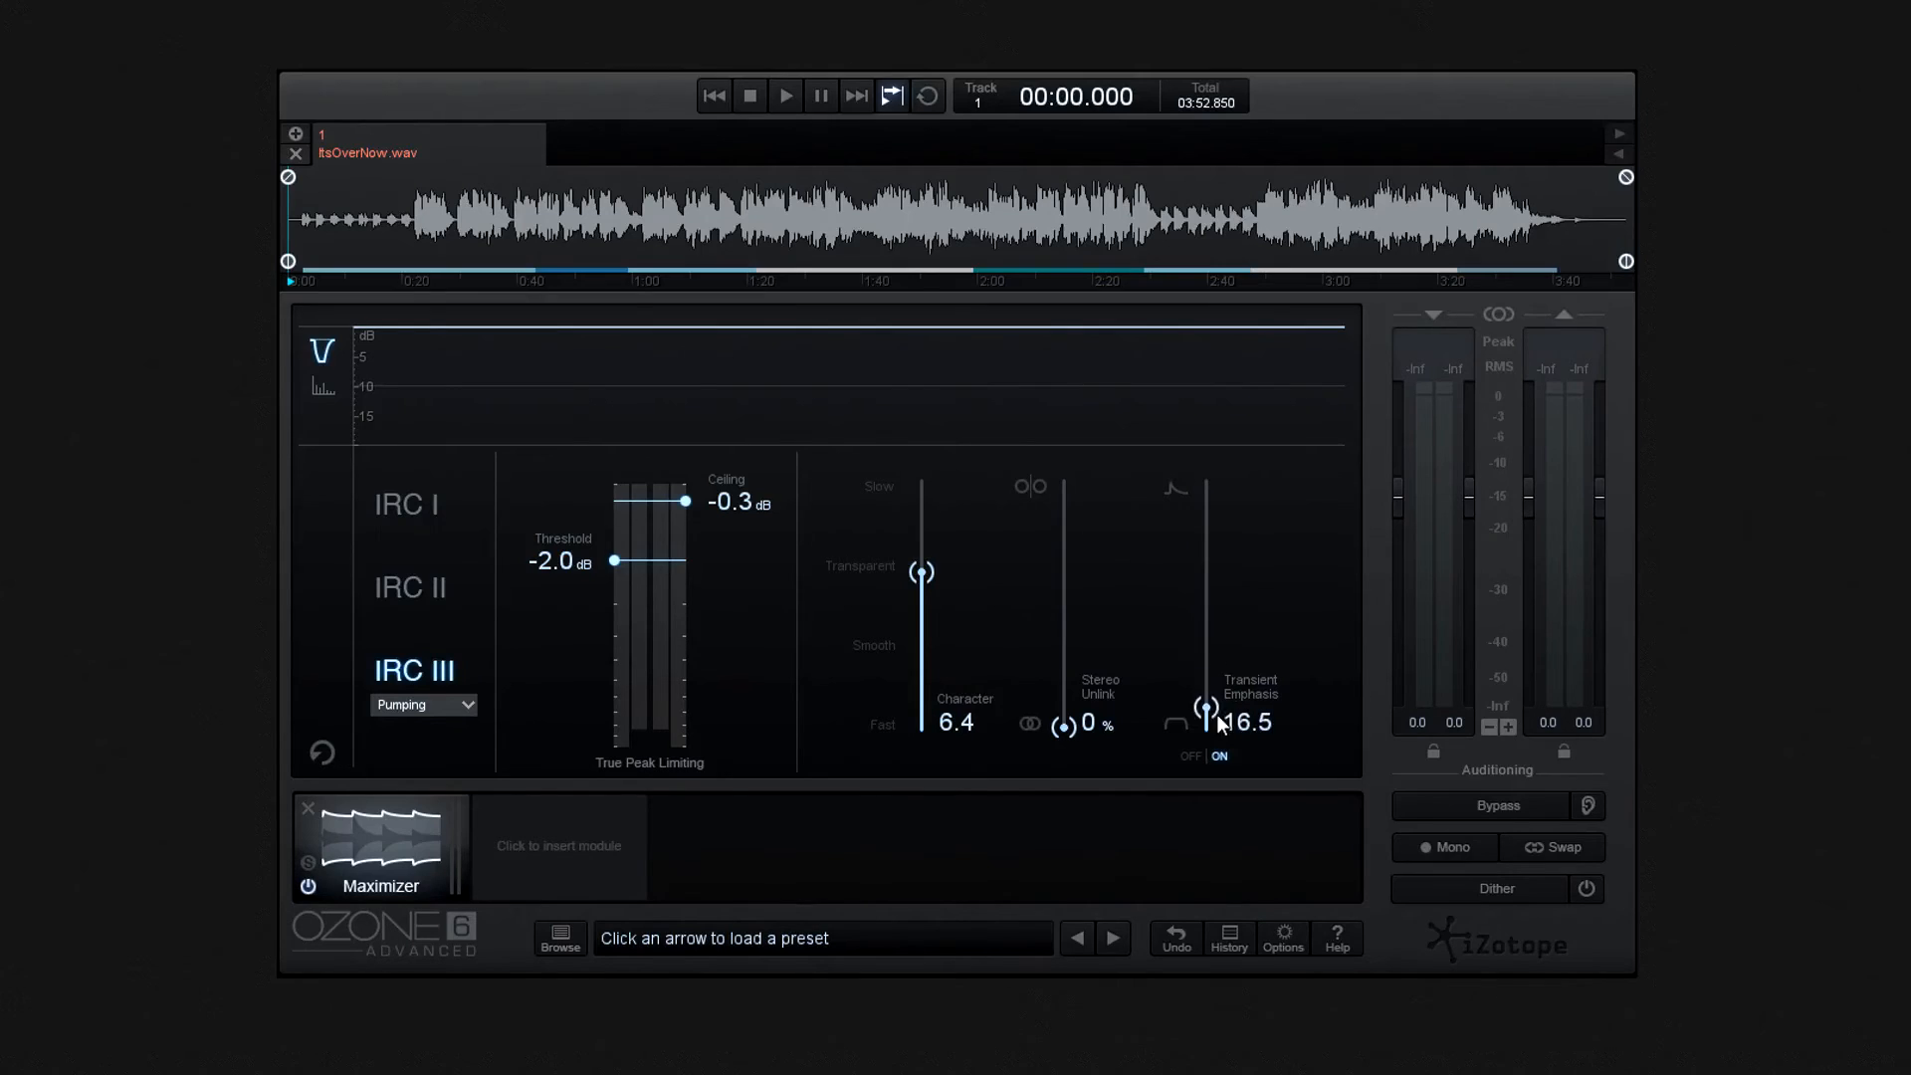
# - Reset Character to 0.0 and the ceiling to 0.0 dB, with IRC I as the limiting mode
pyautogui.moveTo(910, 573); pyautogui.dragTo(937, 710)
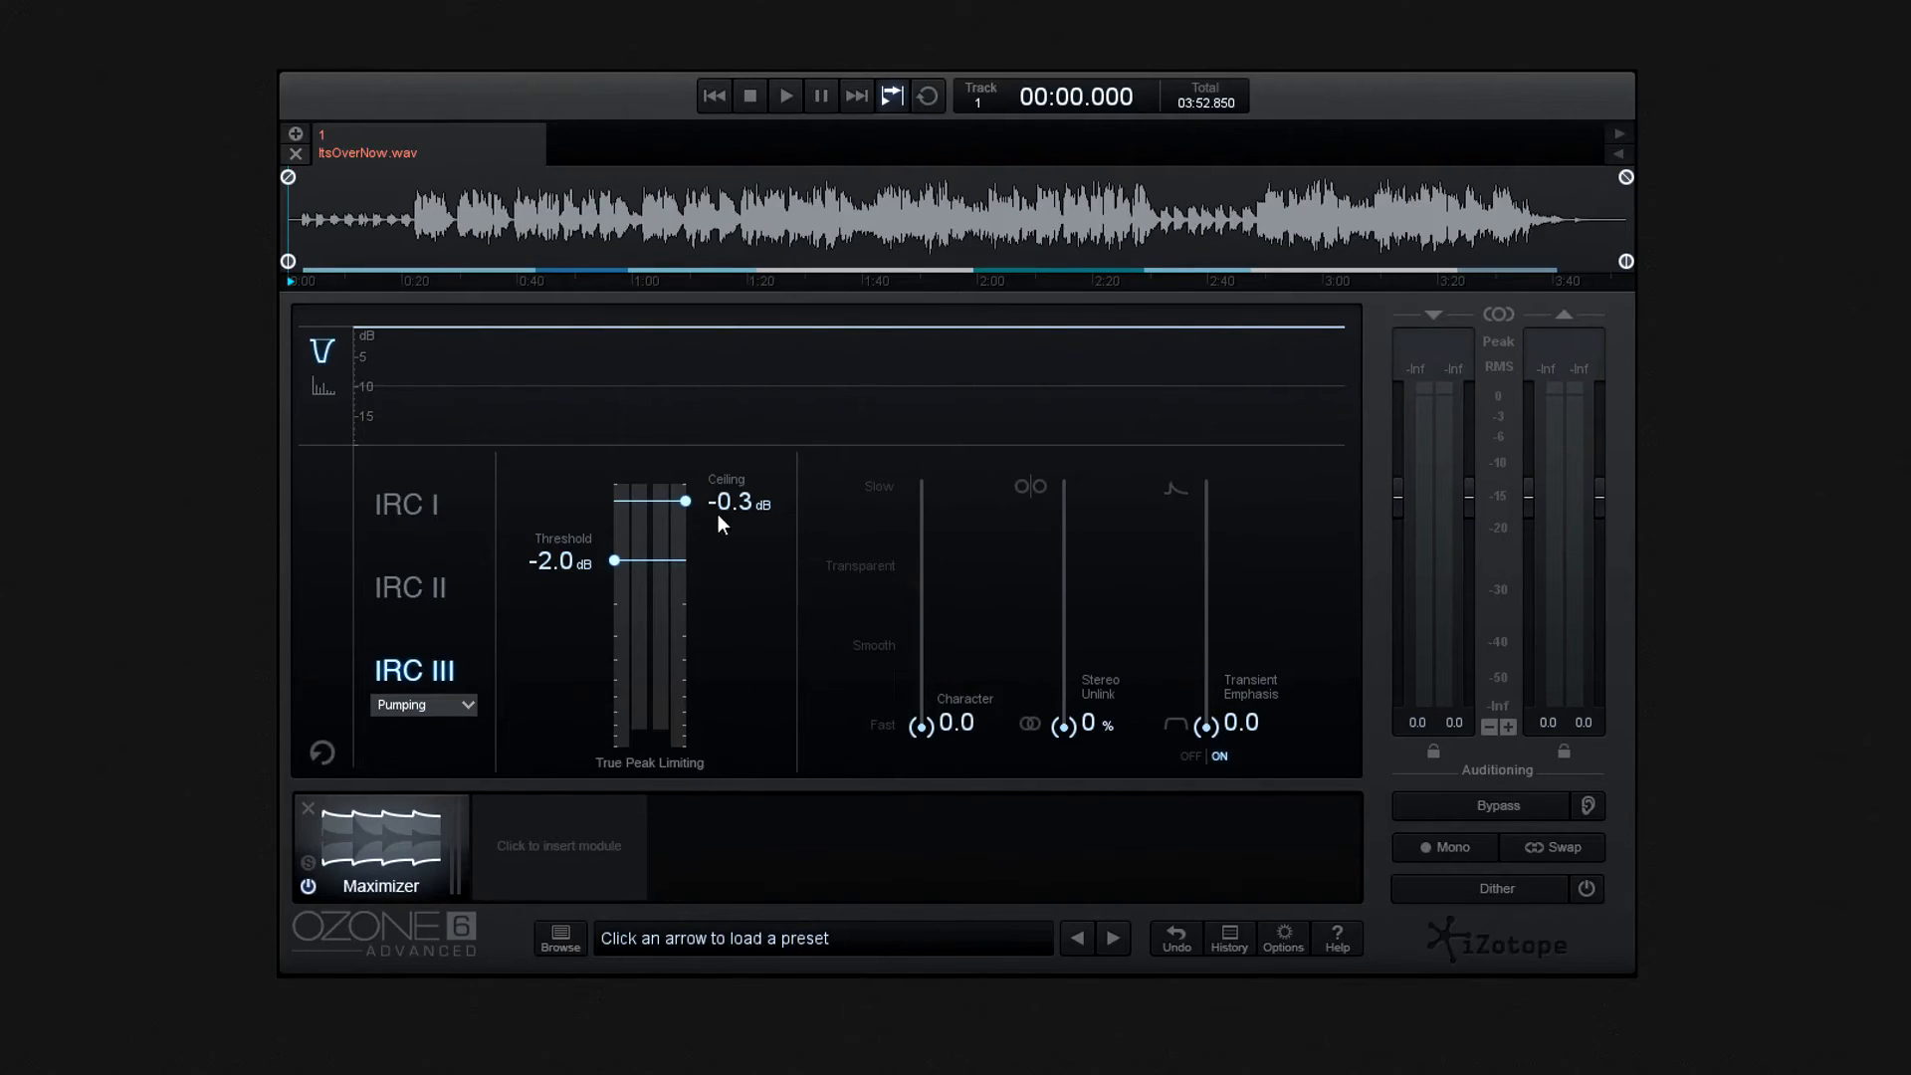
pyautogui.moveTo(686, 502); pyautogui.dragTo(684, 482)
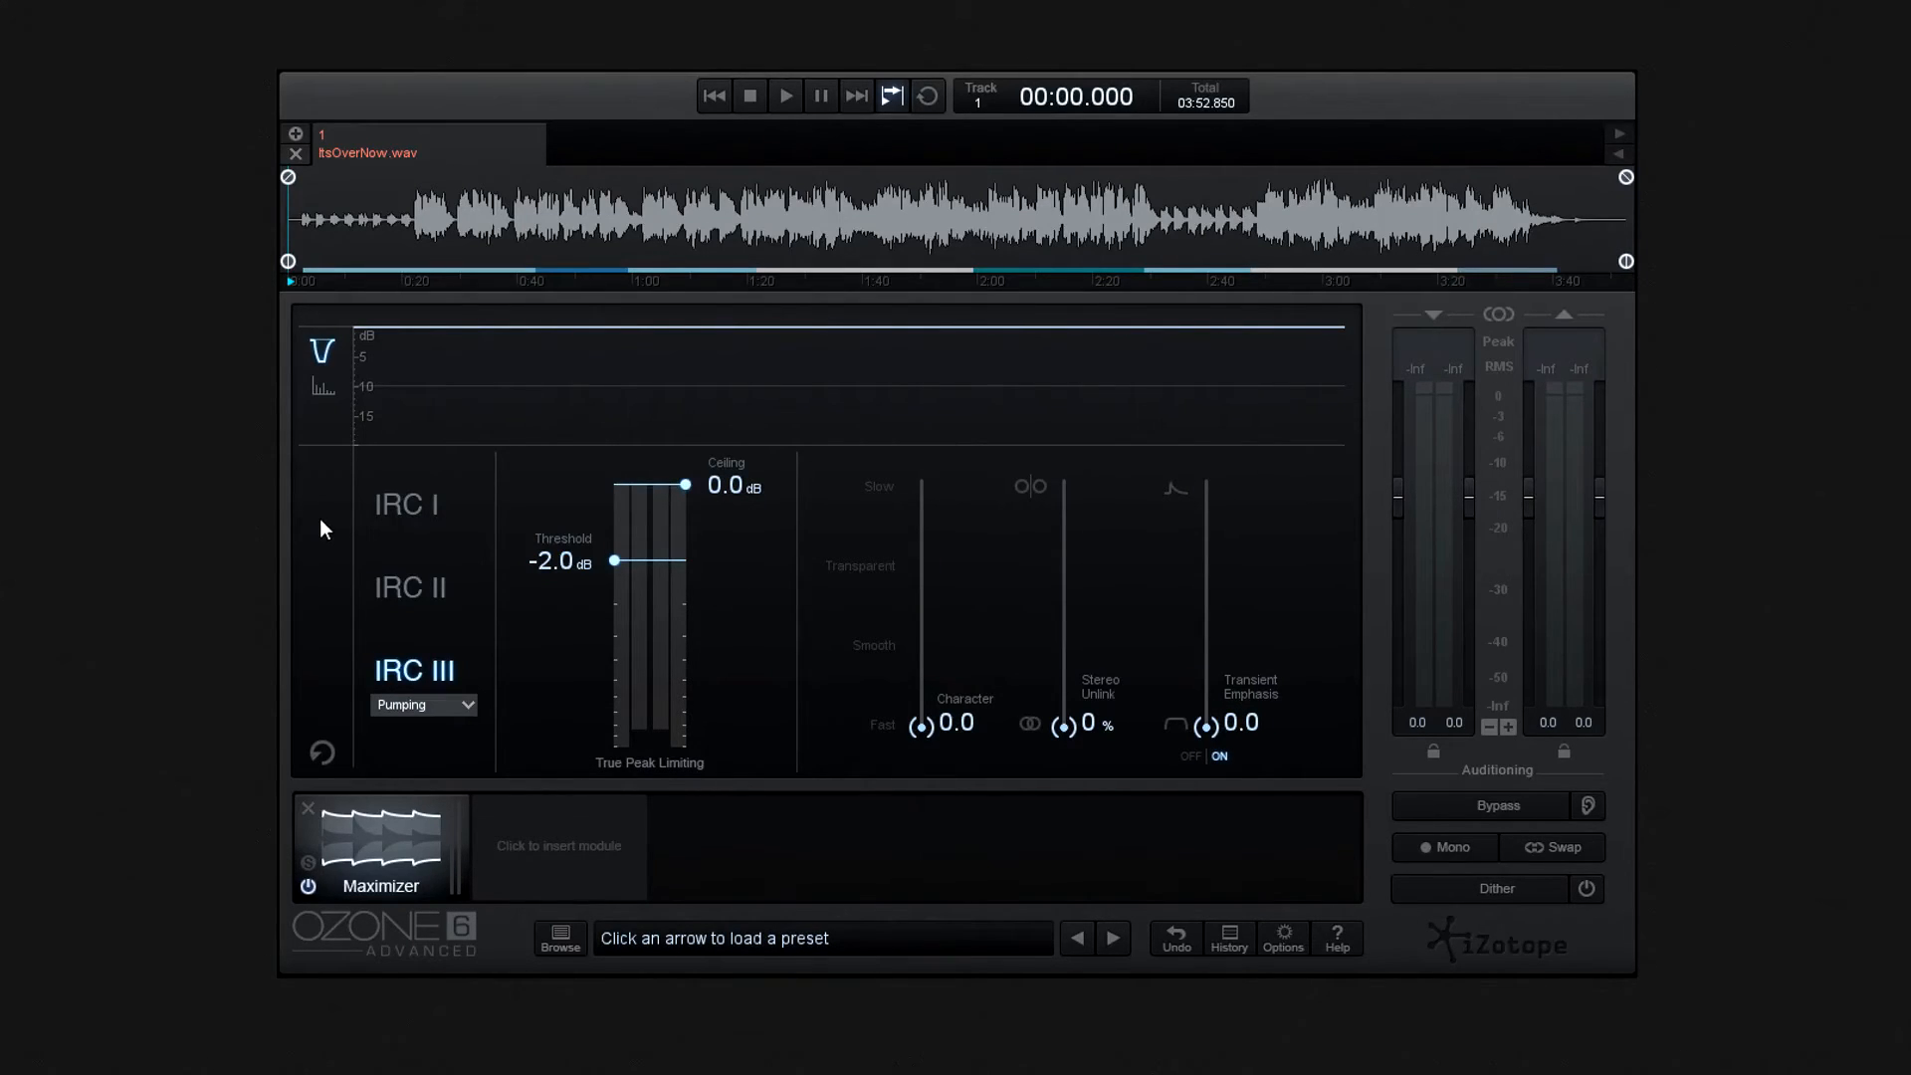
pyautogui.click(390, 508)
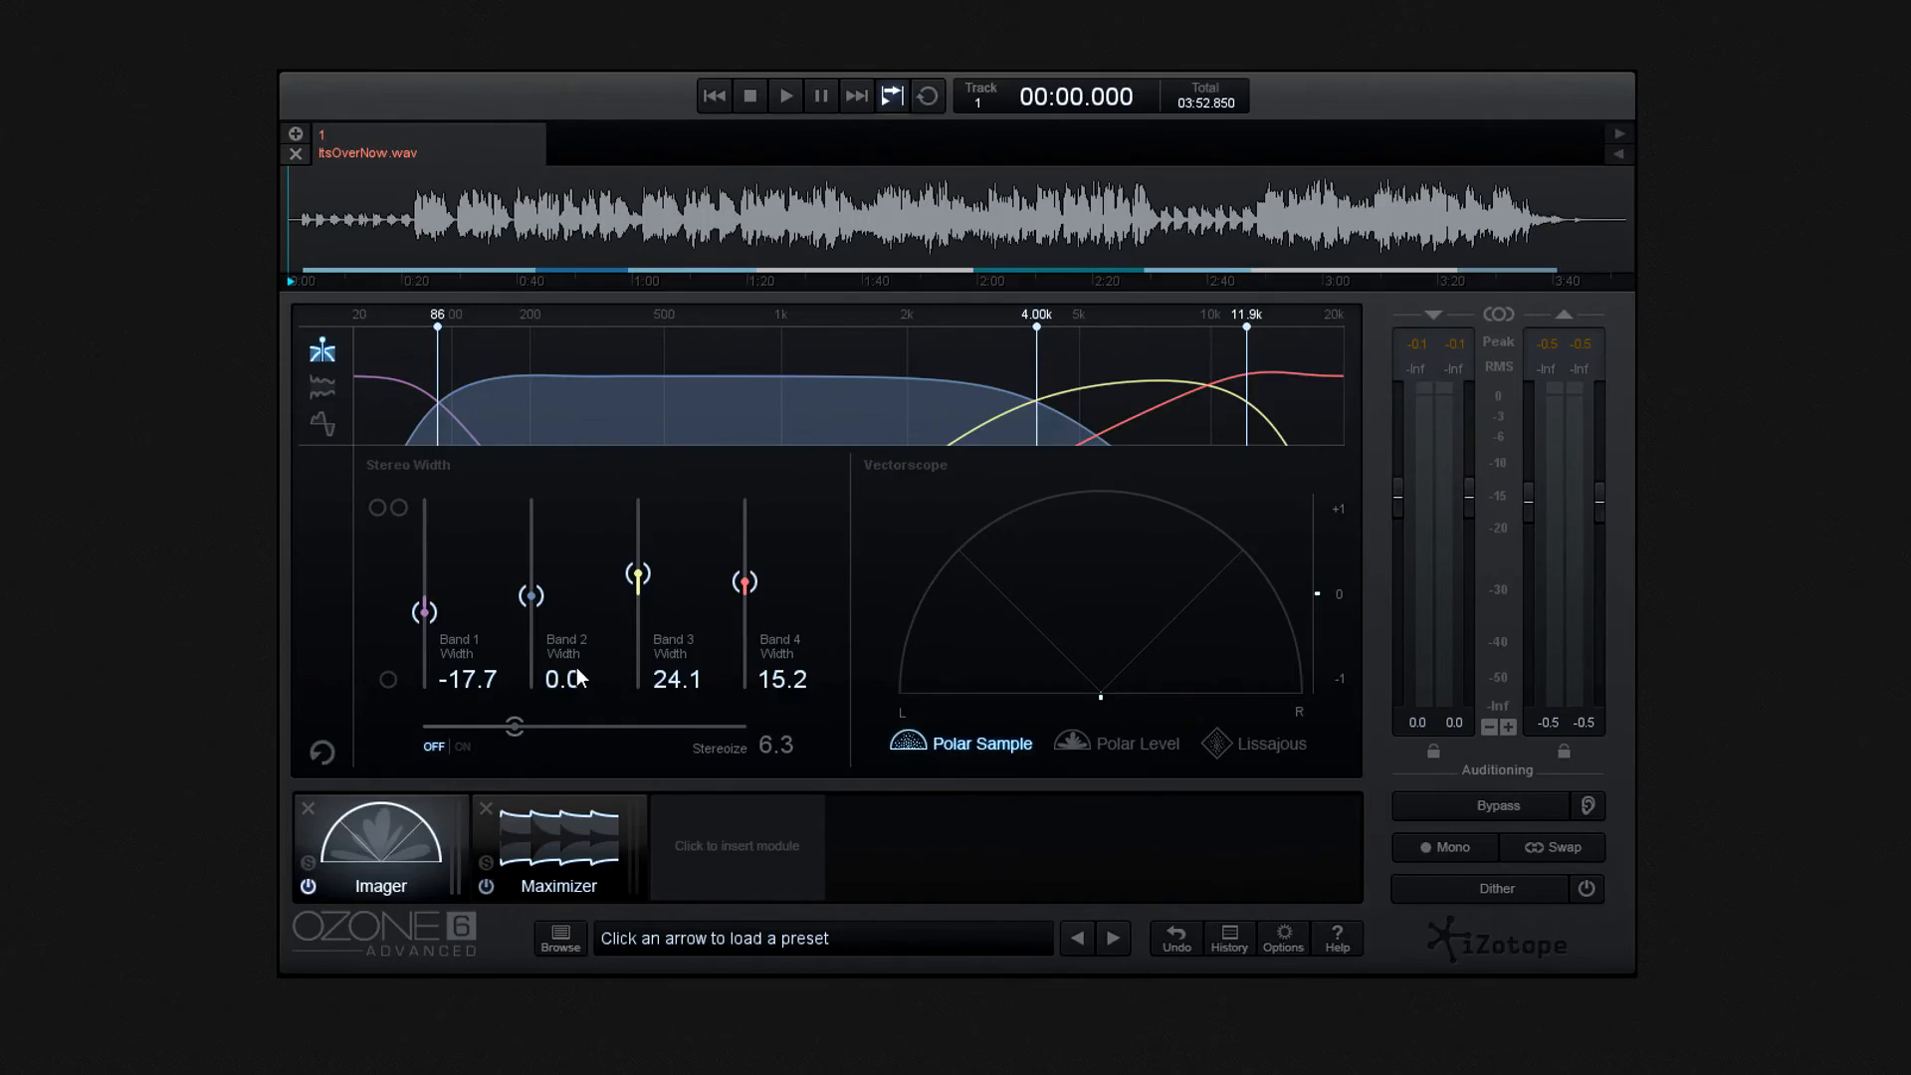
# - In the Maximizer, set the ceiling to -0.3 dB and the threshold to -2.0 dB during playback
pyautogui.click(563, 844)
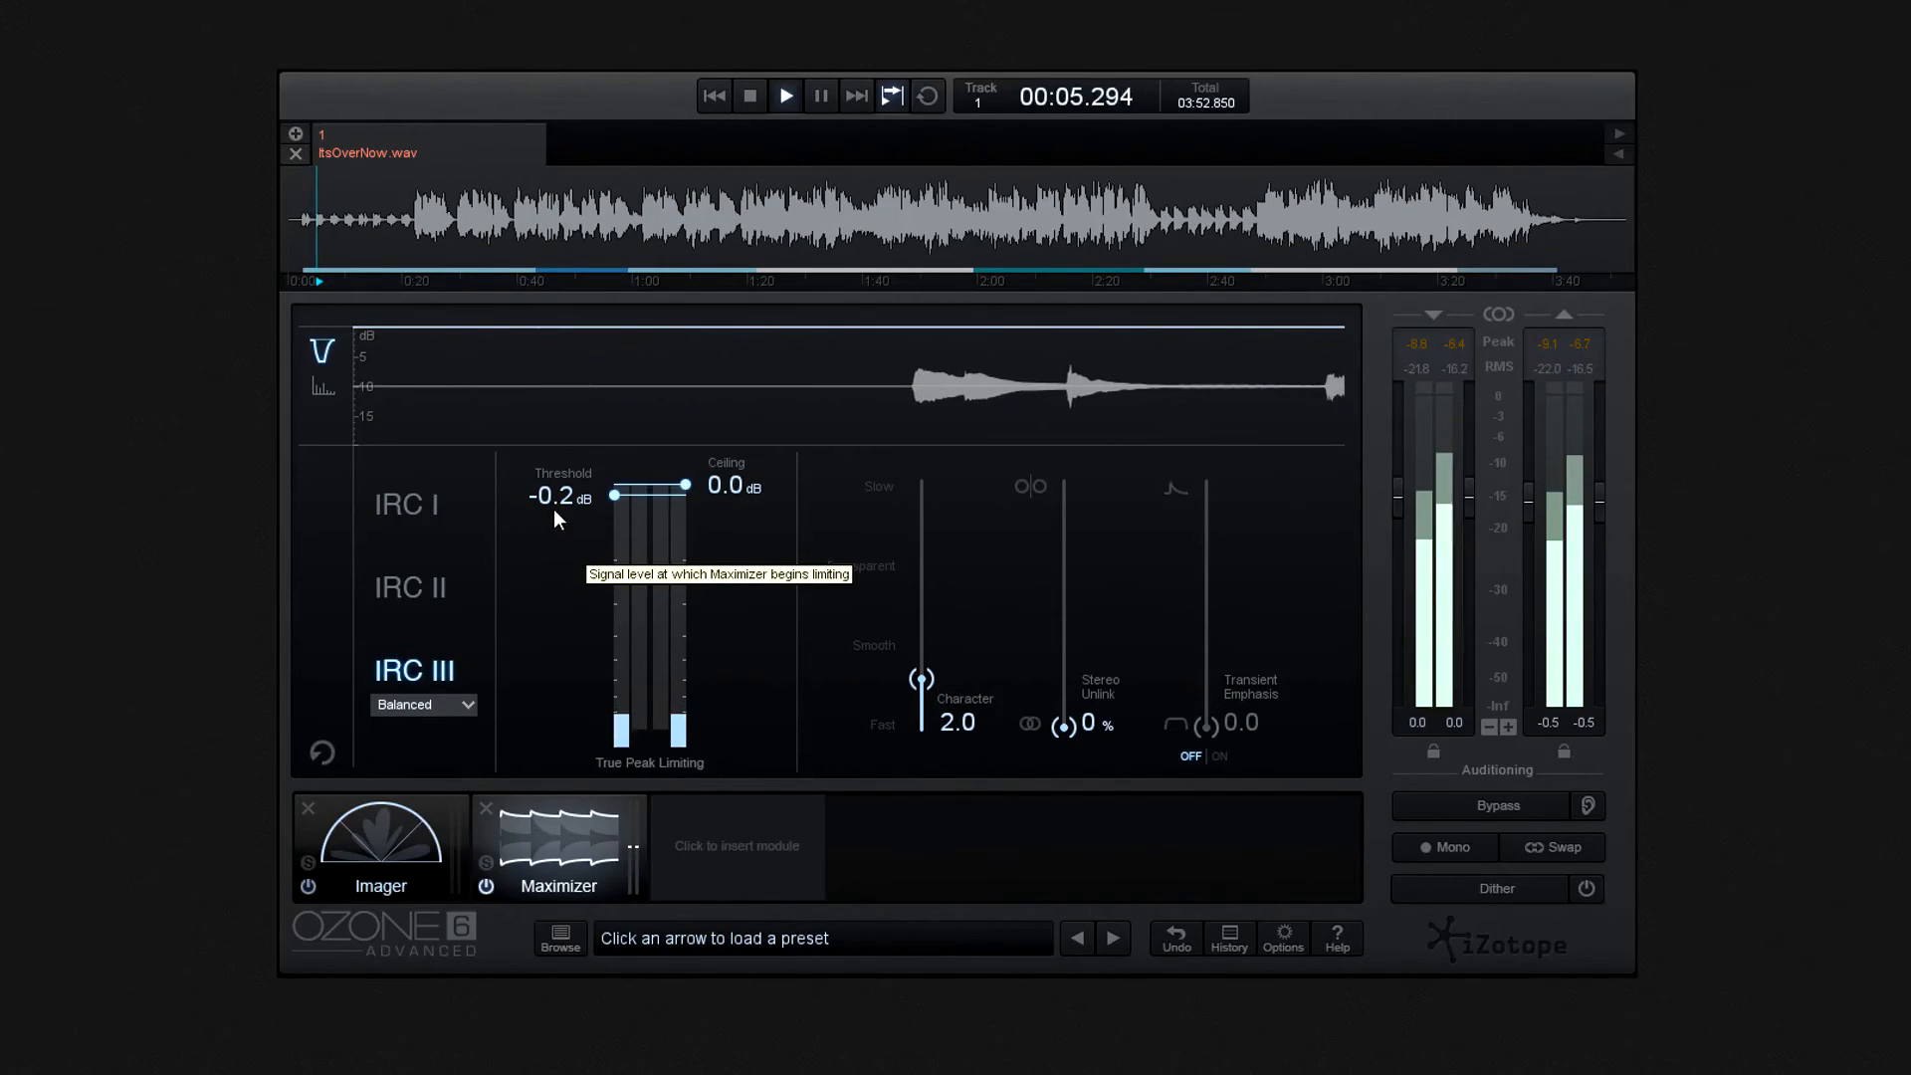
pyautogui.moveTo(565, 498); pyautogui.dragTo(560, 531)
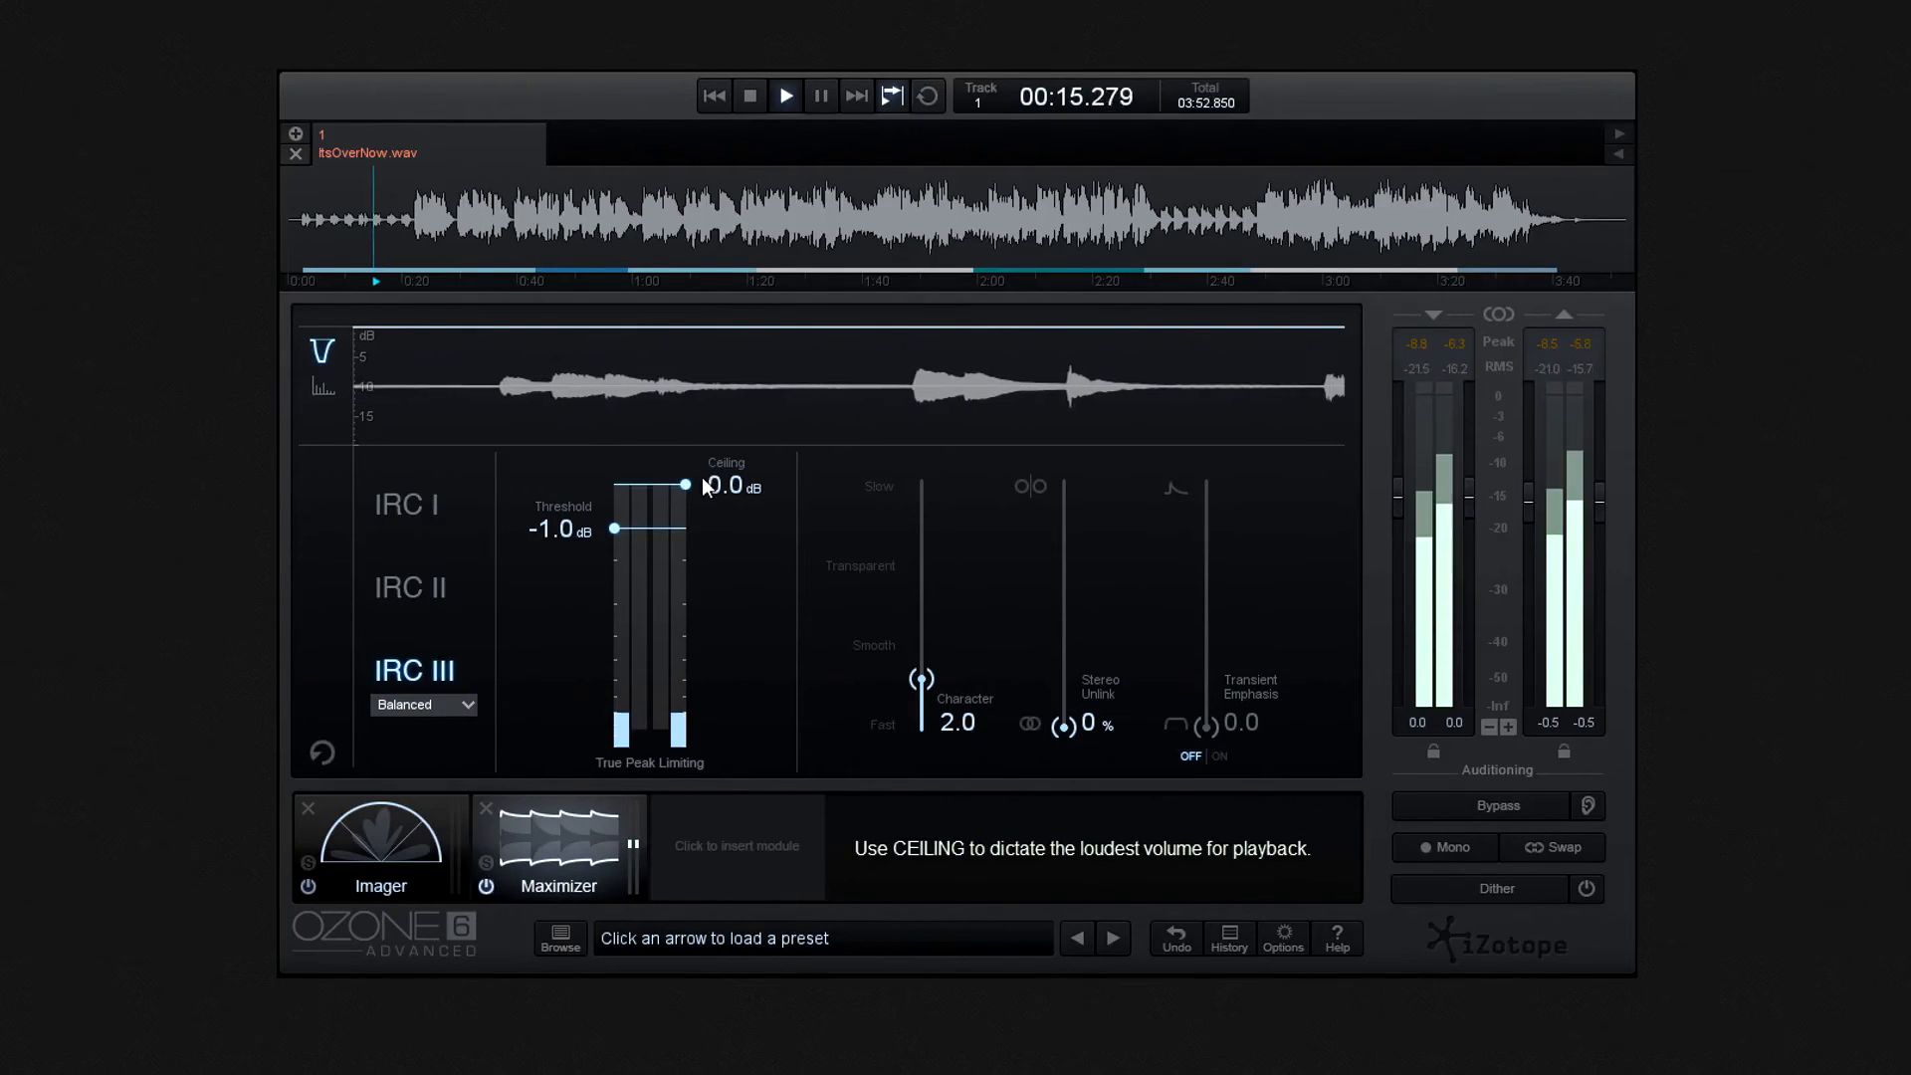
pyautogui.moveTo(689, 485); pyautogui.dragTo(687, 500)
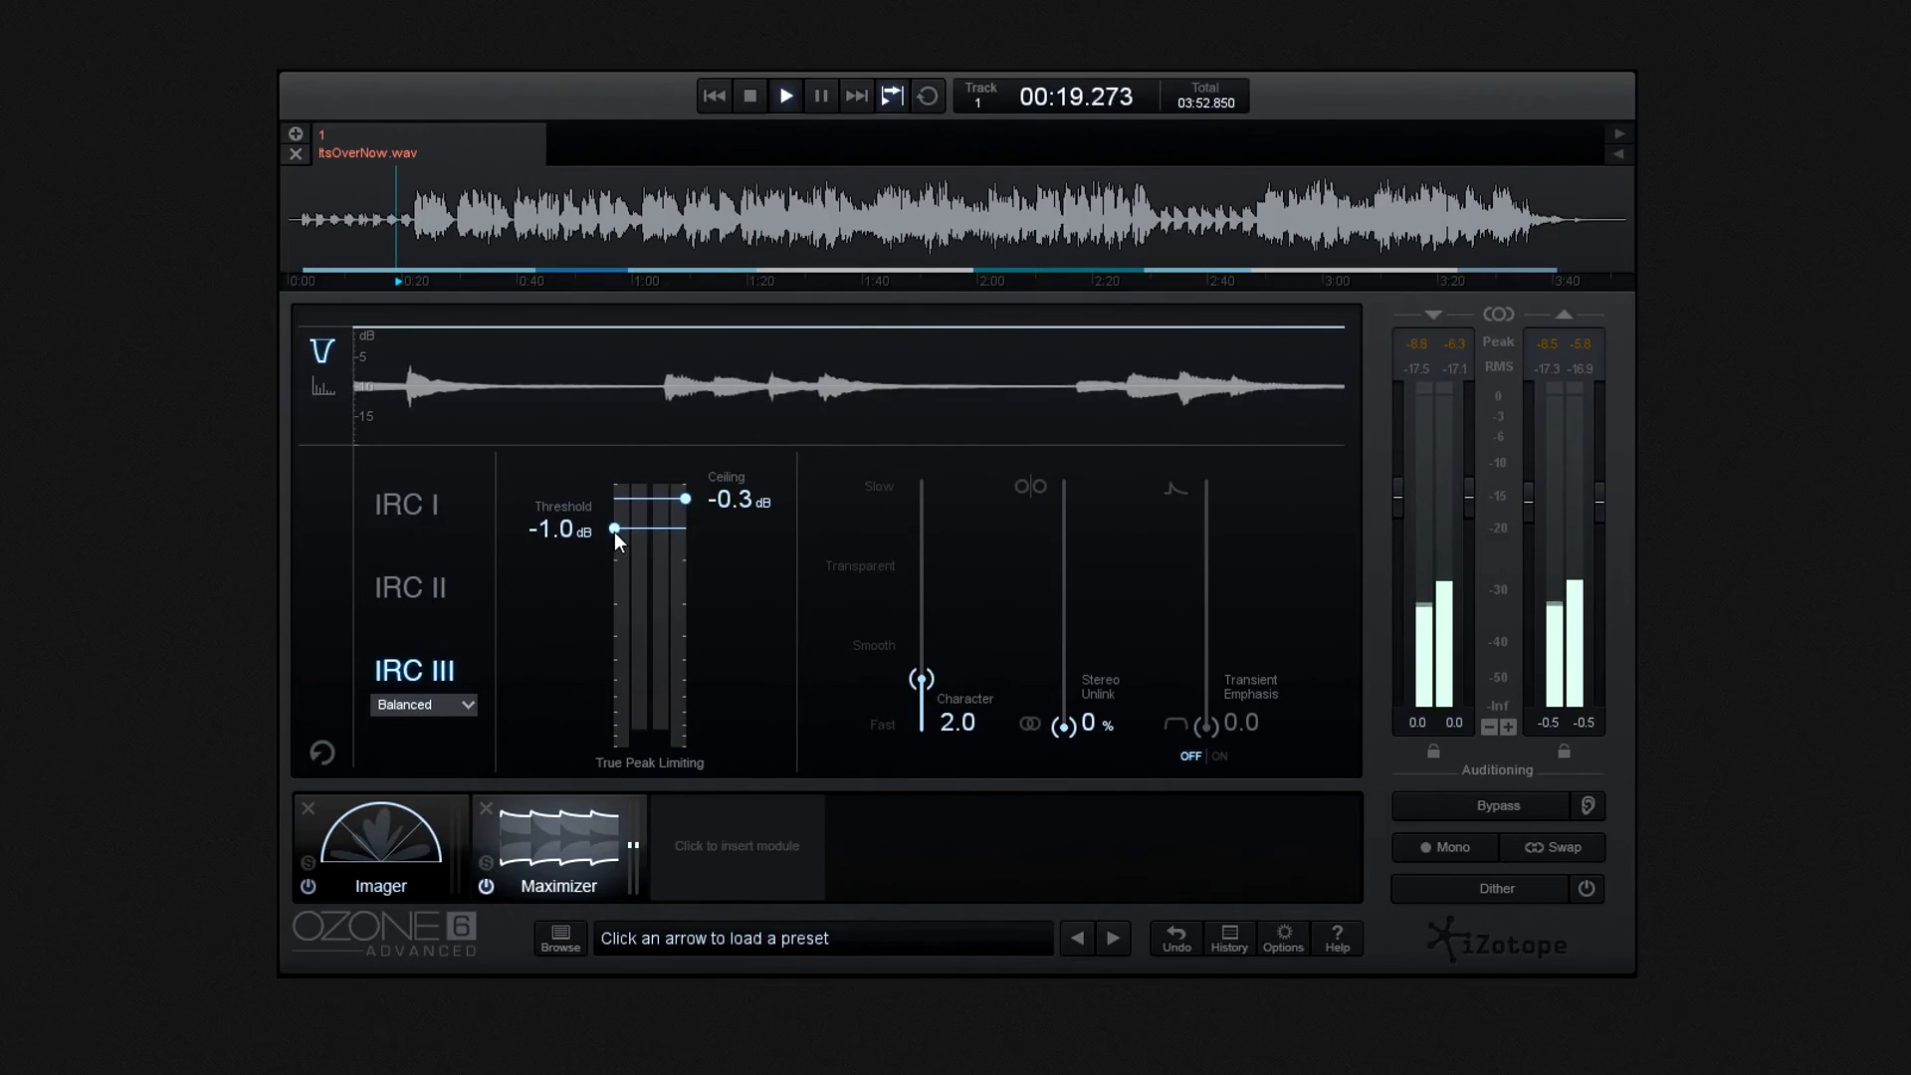
pyautogui.moveTo(613, 529); pyautogui.dragTo(603, 563)
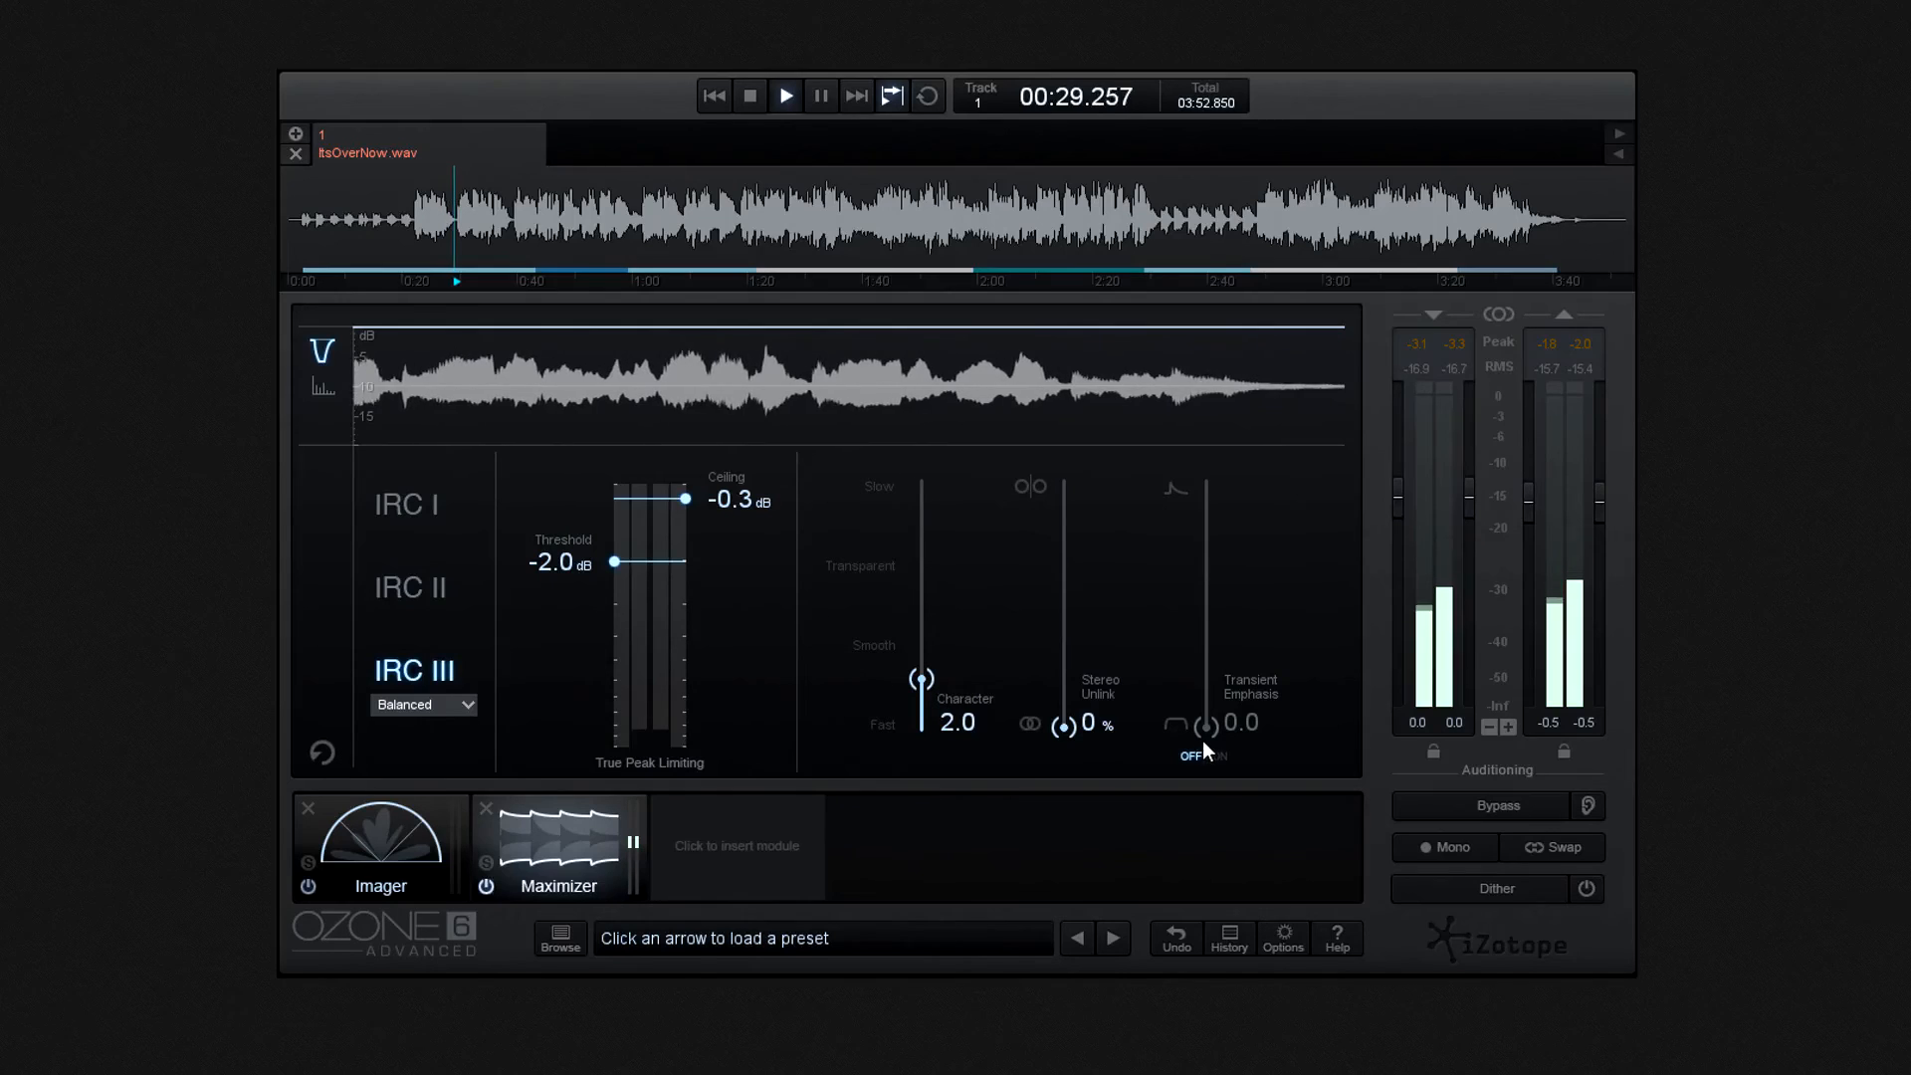
# - Enable Transient Emphasis at about 29.1 and set Stereo Unlink to 51%
pyautogui.click(1224, 755)
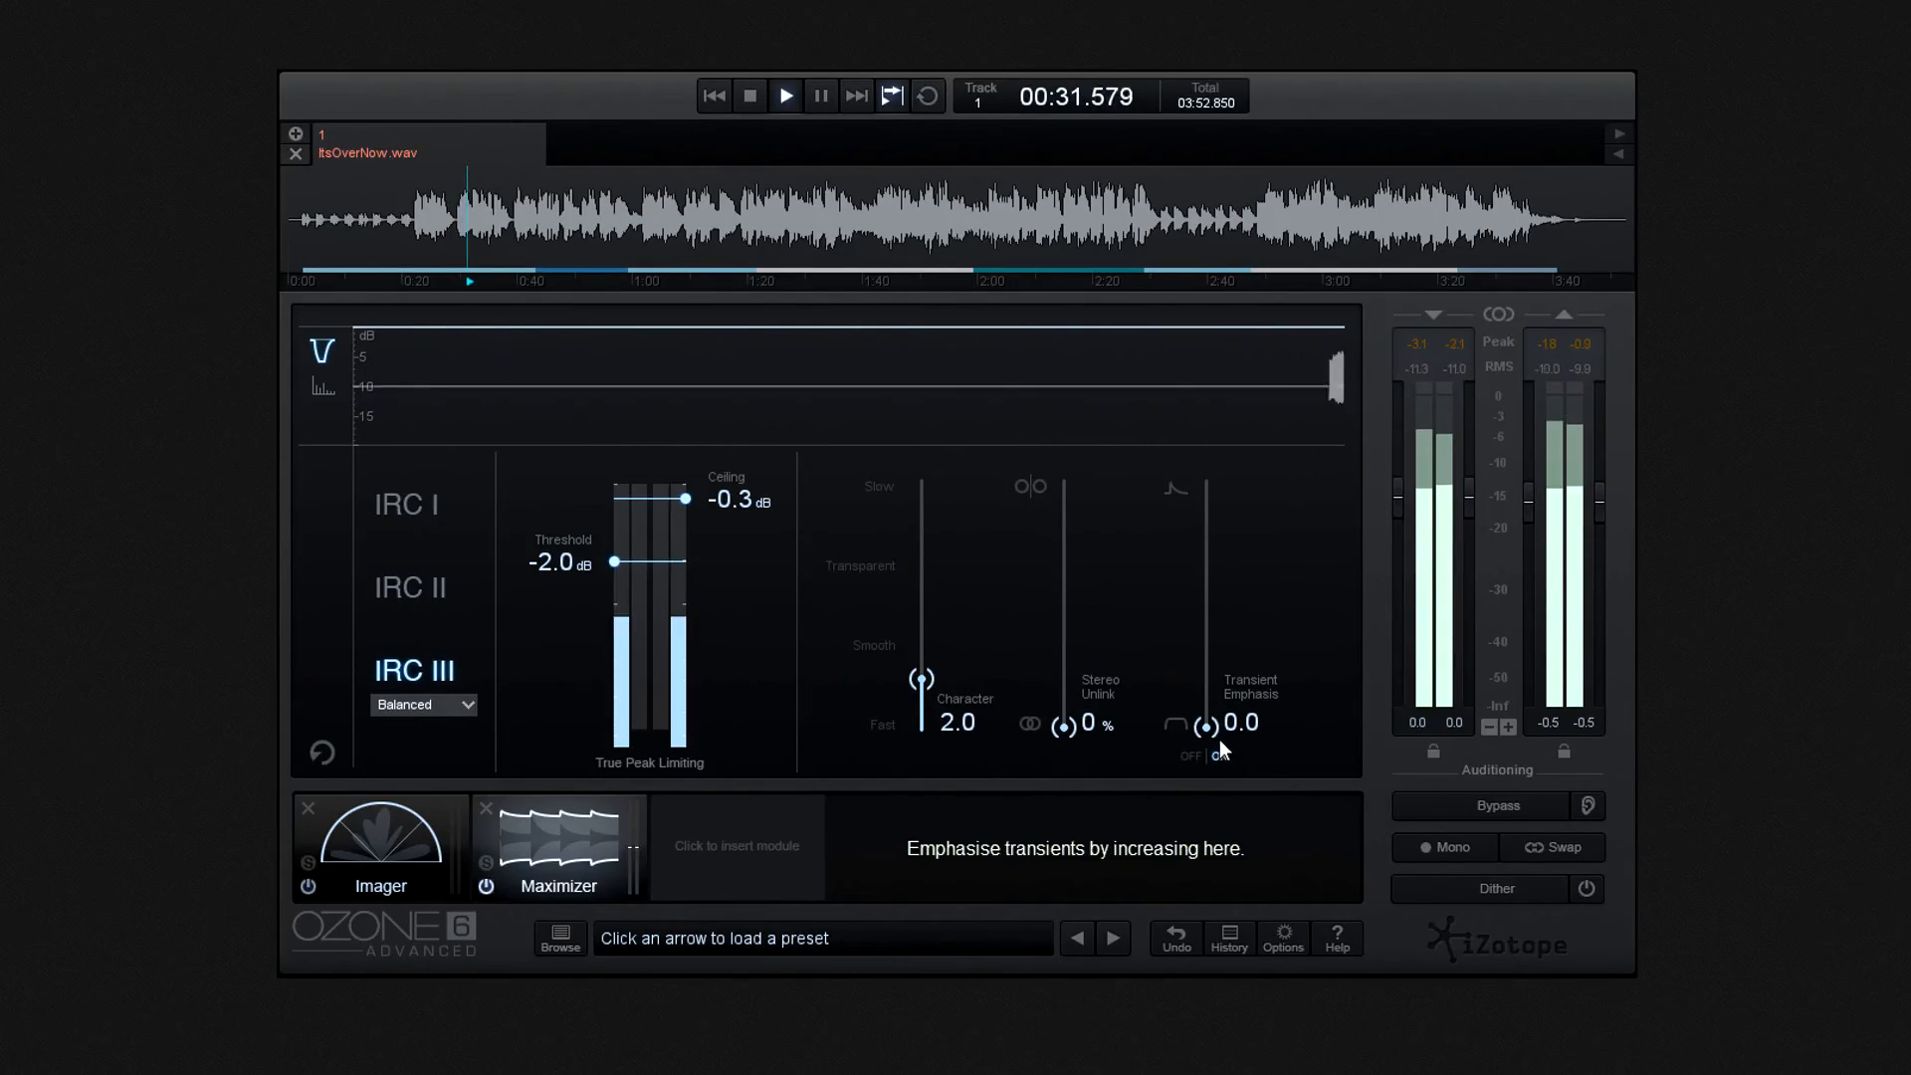
pyautogui.moveTo(1206, 727); pyautogui.dragTo(1206, 690)
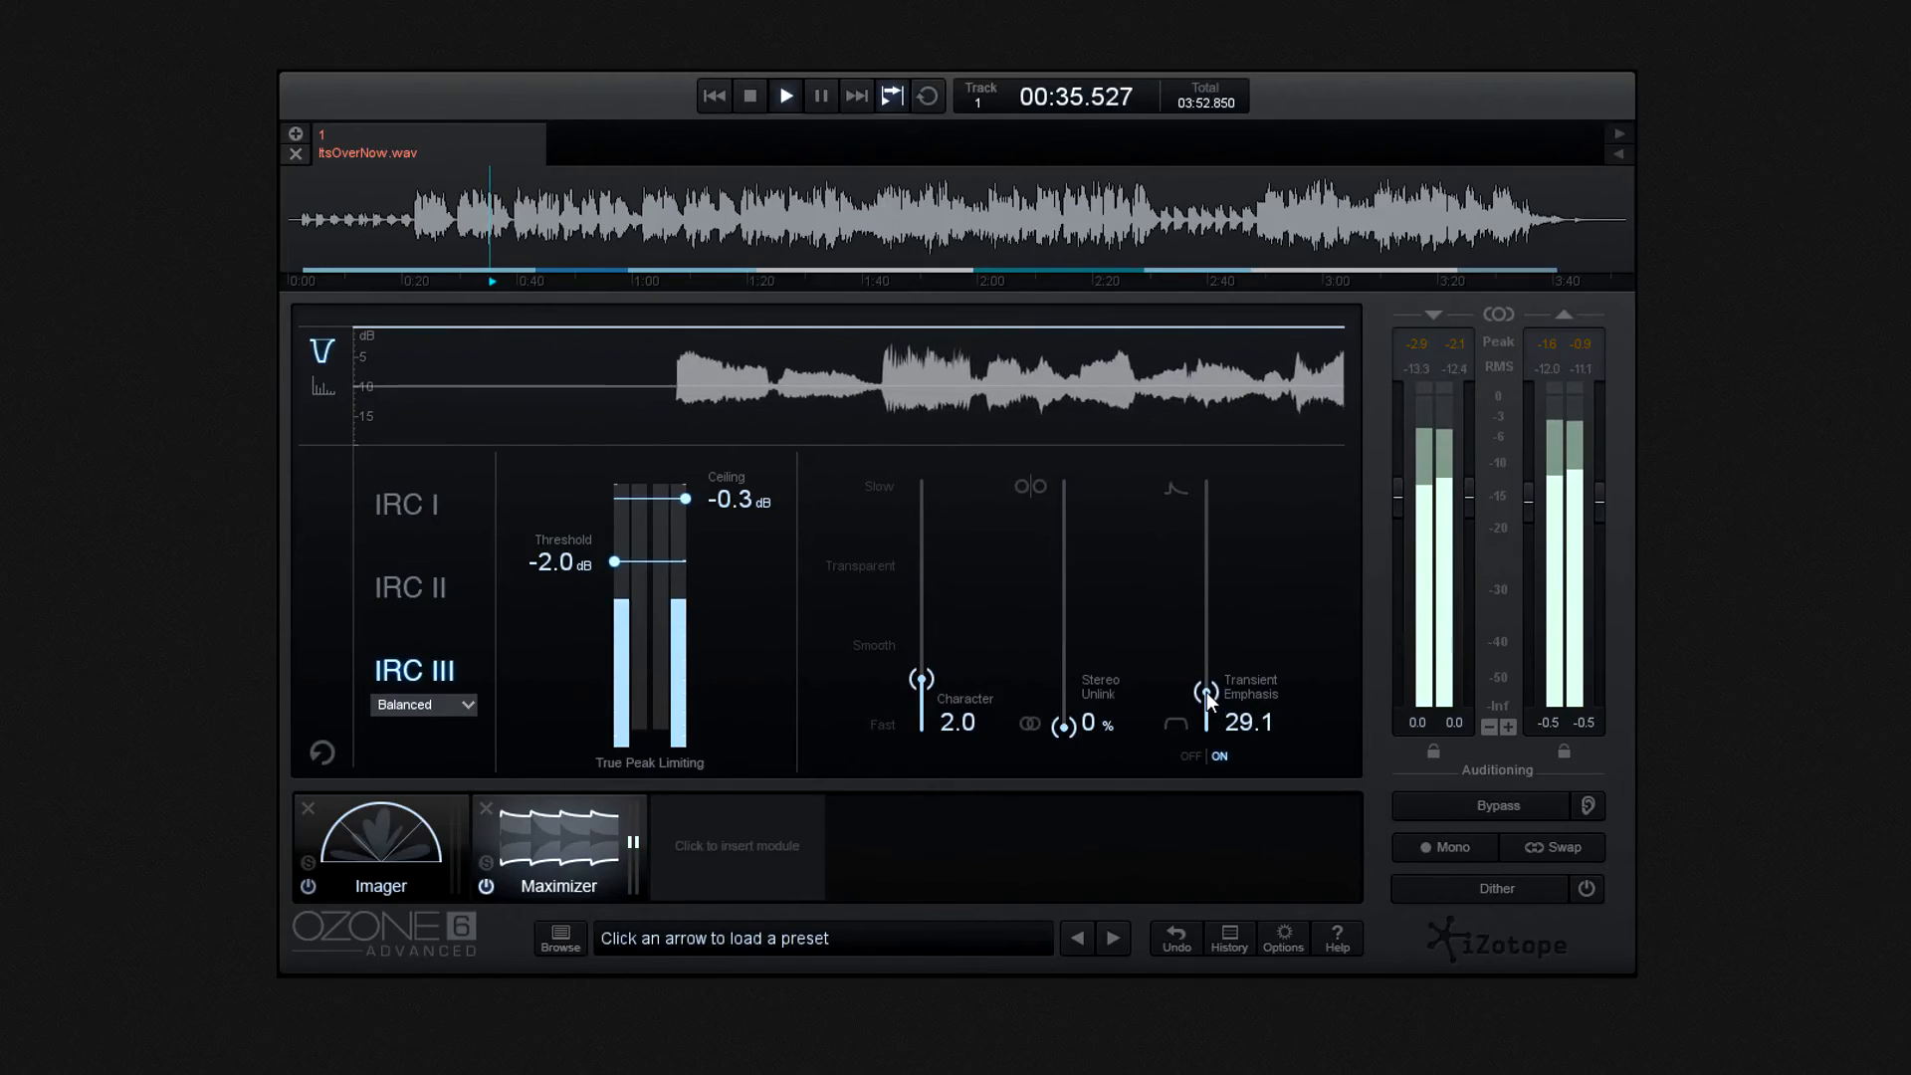
pyautogui.moveTo(1070, 727); pyautogui.dragTo(1069, 595)
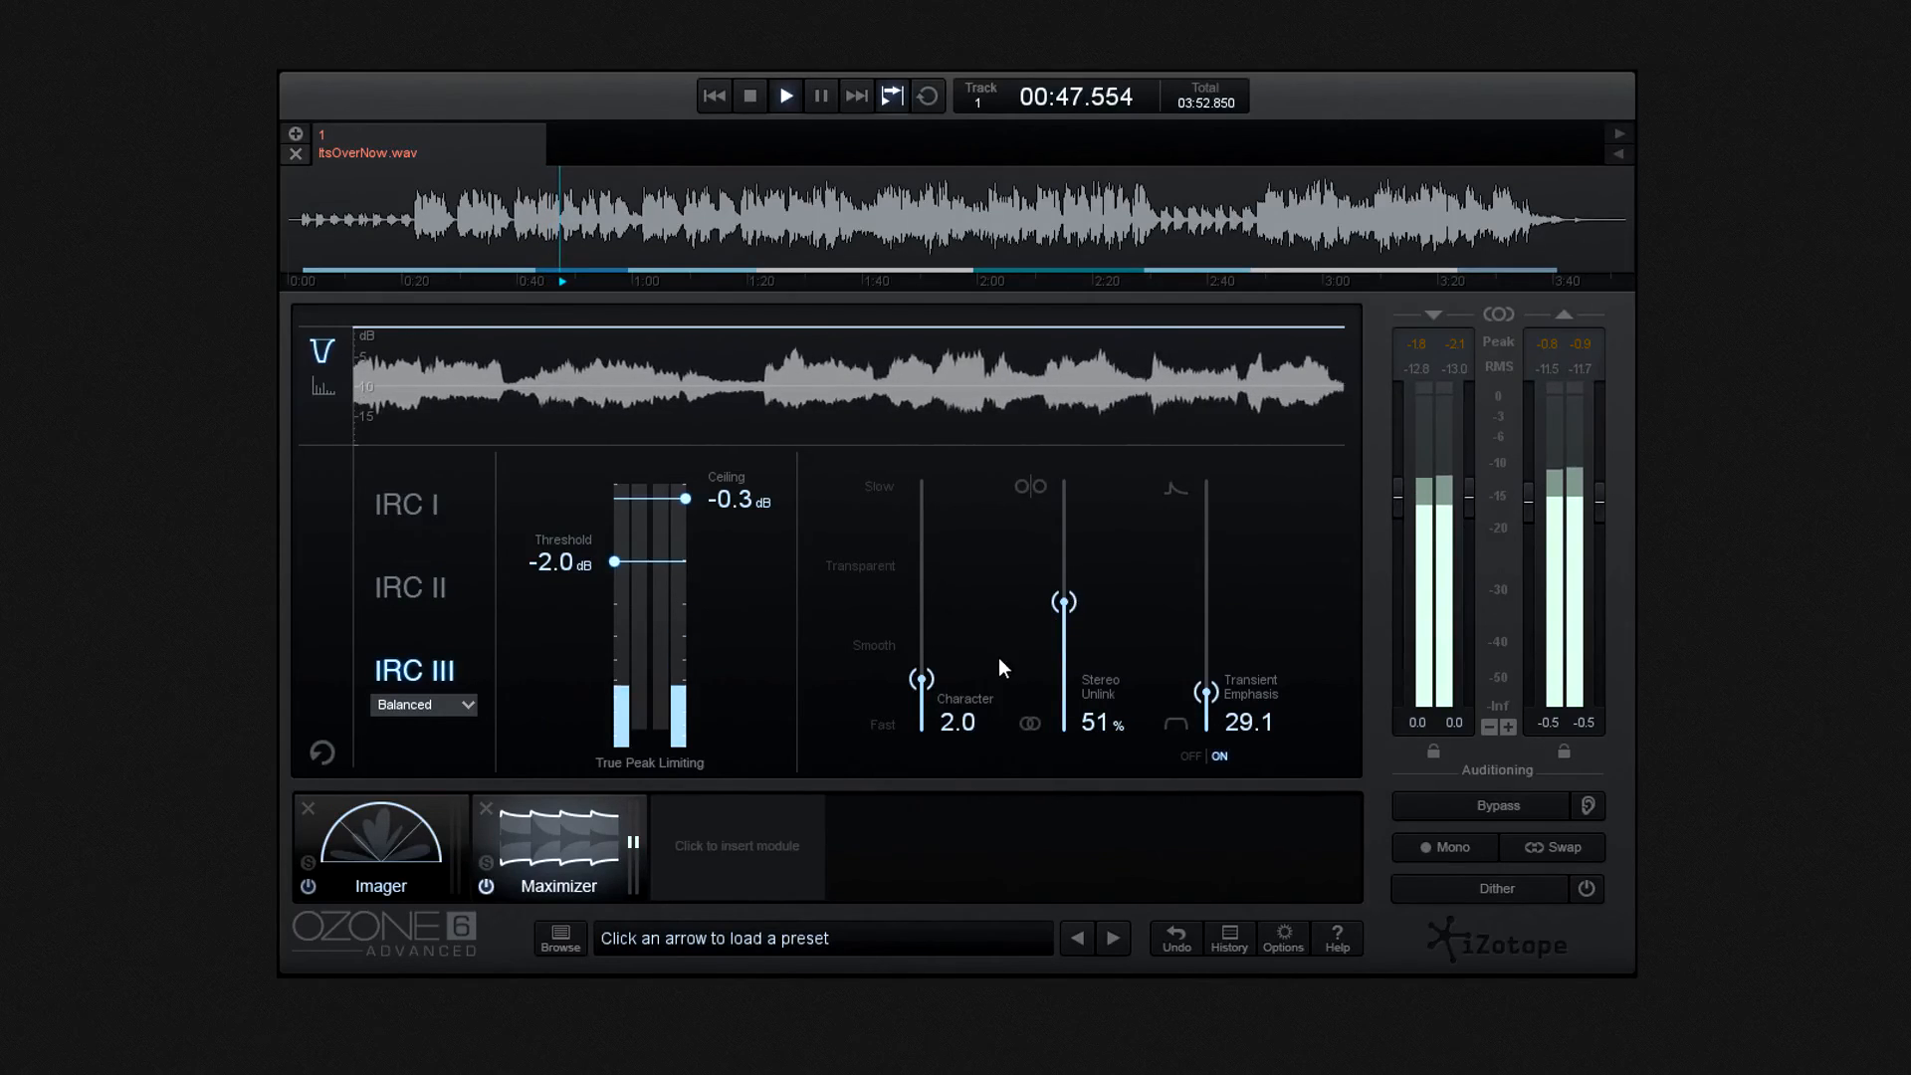
# - Set the Maximizer's Character to 6.6 and lower its threshold to -3.9 dB
pyautogui.moveTo(922, 673); pyautogui.dragTo(921, 563)
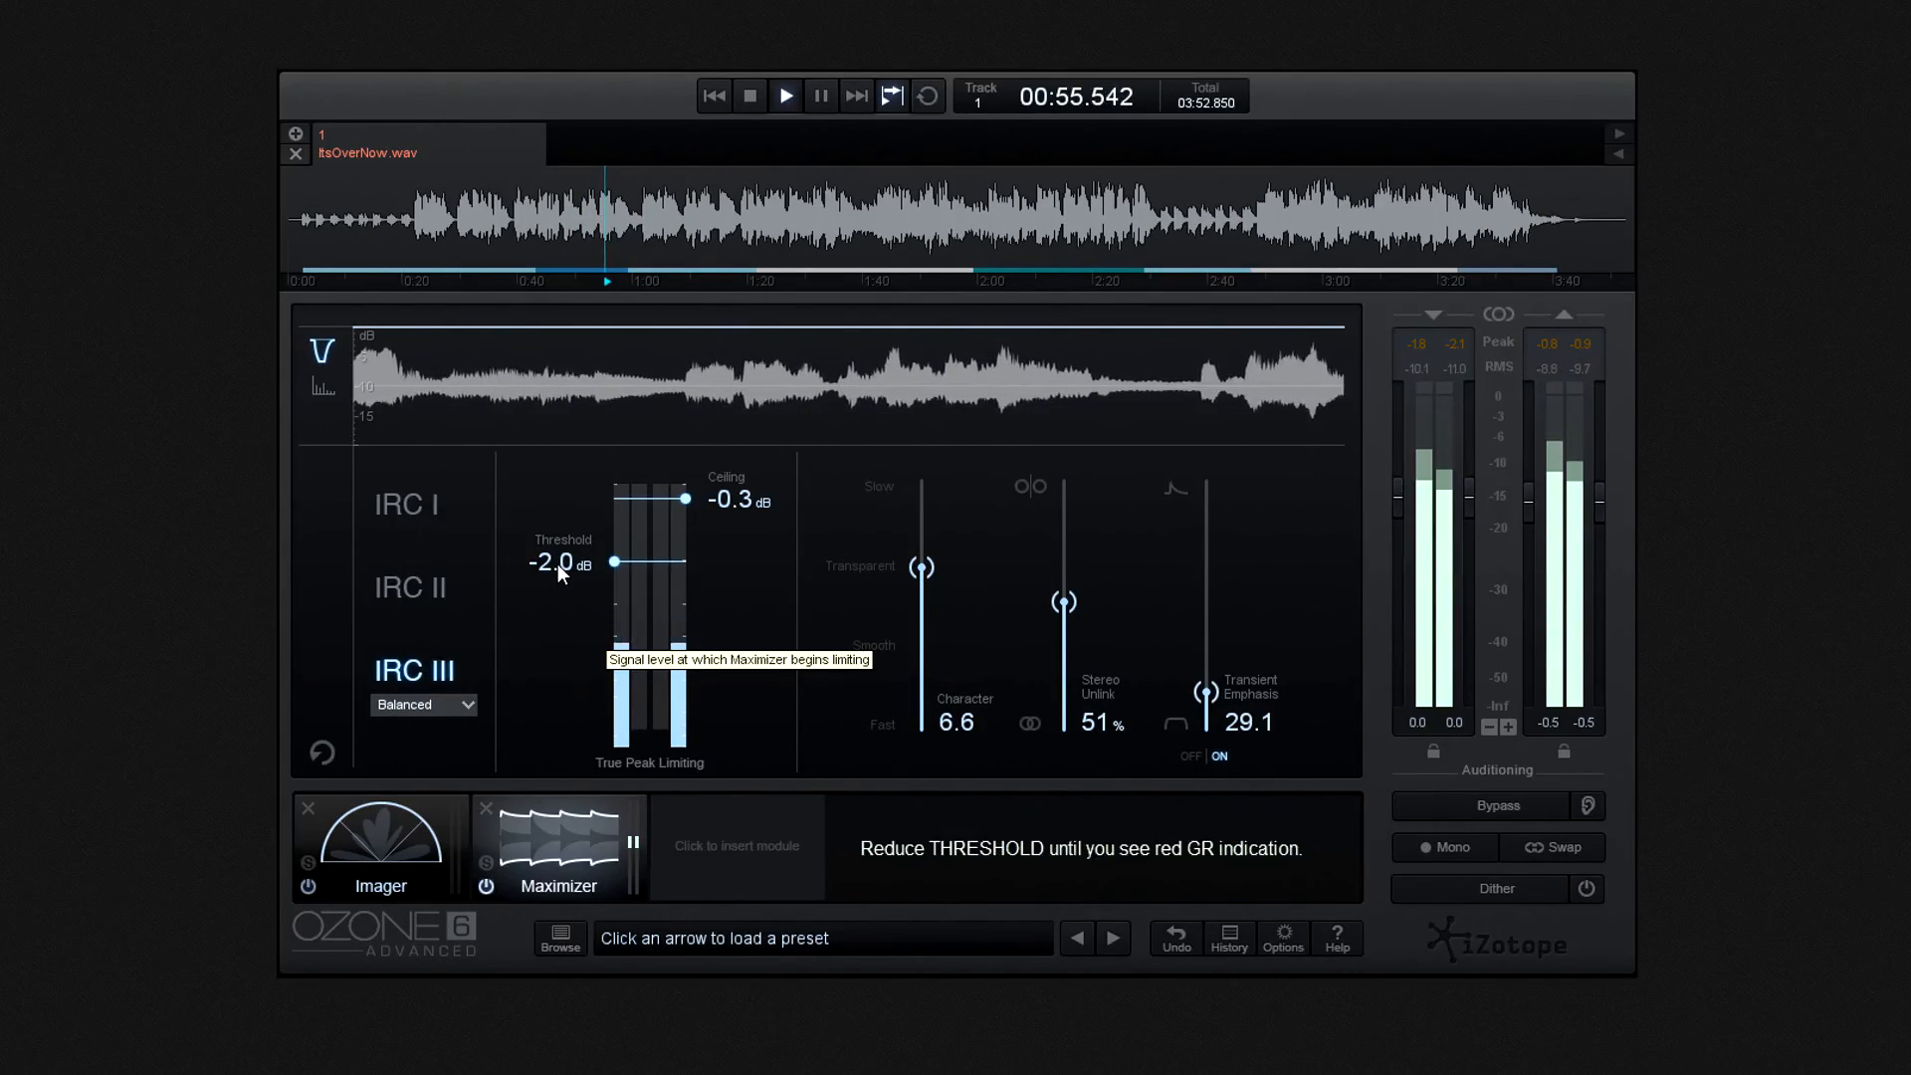
pyautogui.moveTo(557, 563); pyautogui.dragTo(547, 603)
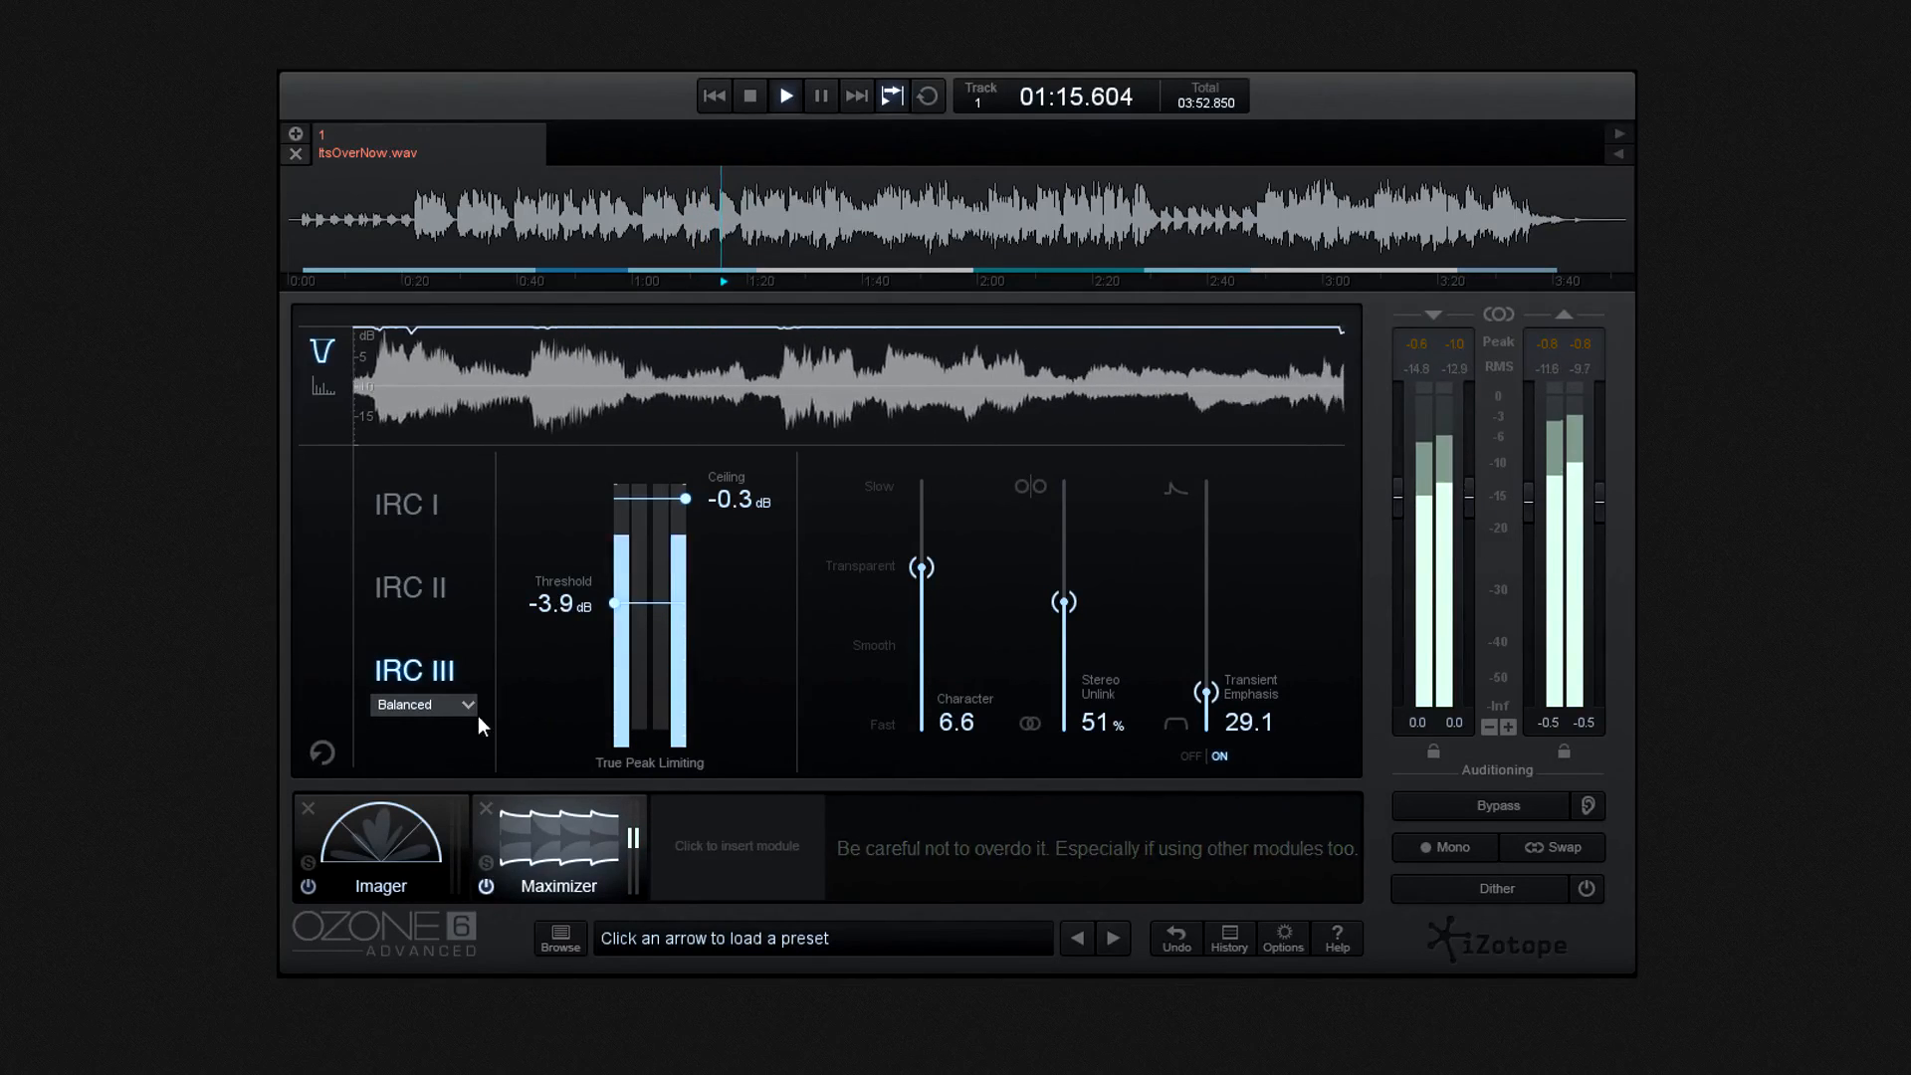
# - In the Imager, set the stereo widths of Band 2 to 5.1, Band 1 to -6.3 and Band 4 to 29.1
pyautogui.click(409, 836)
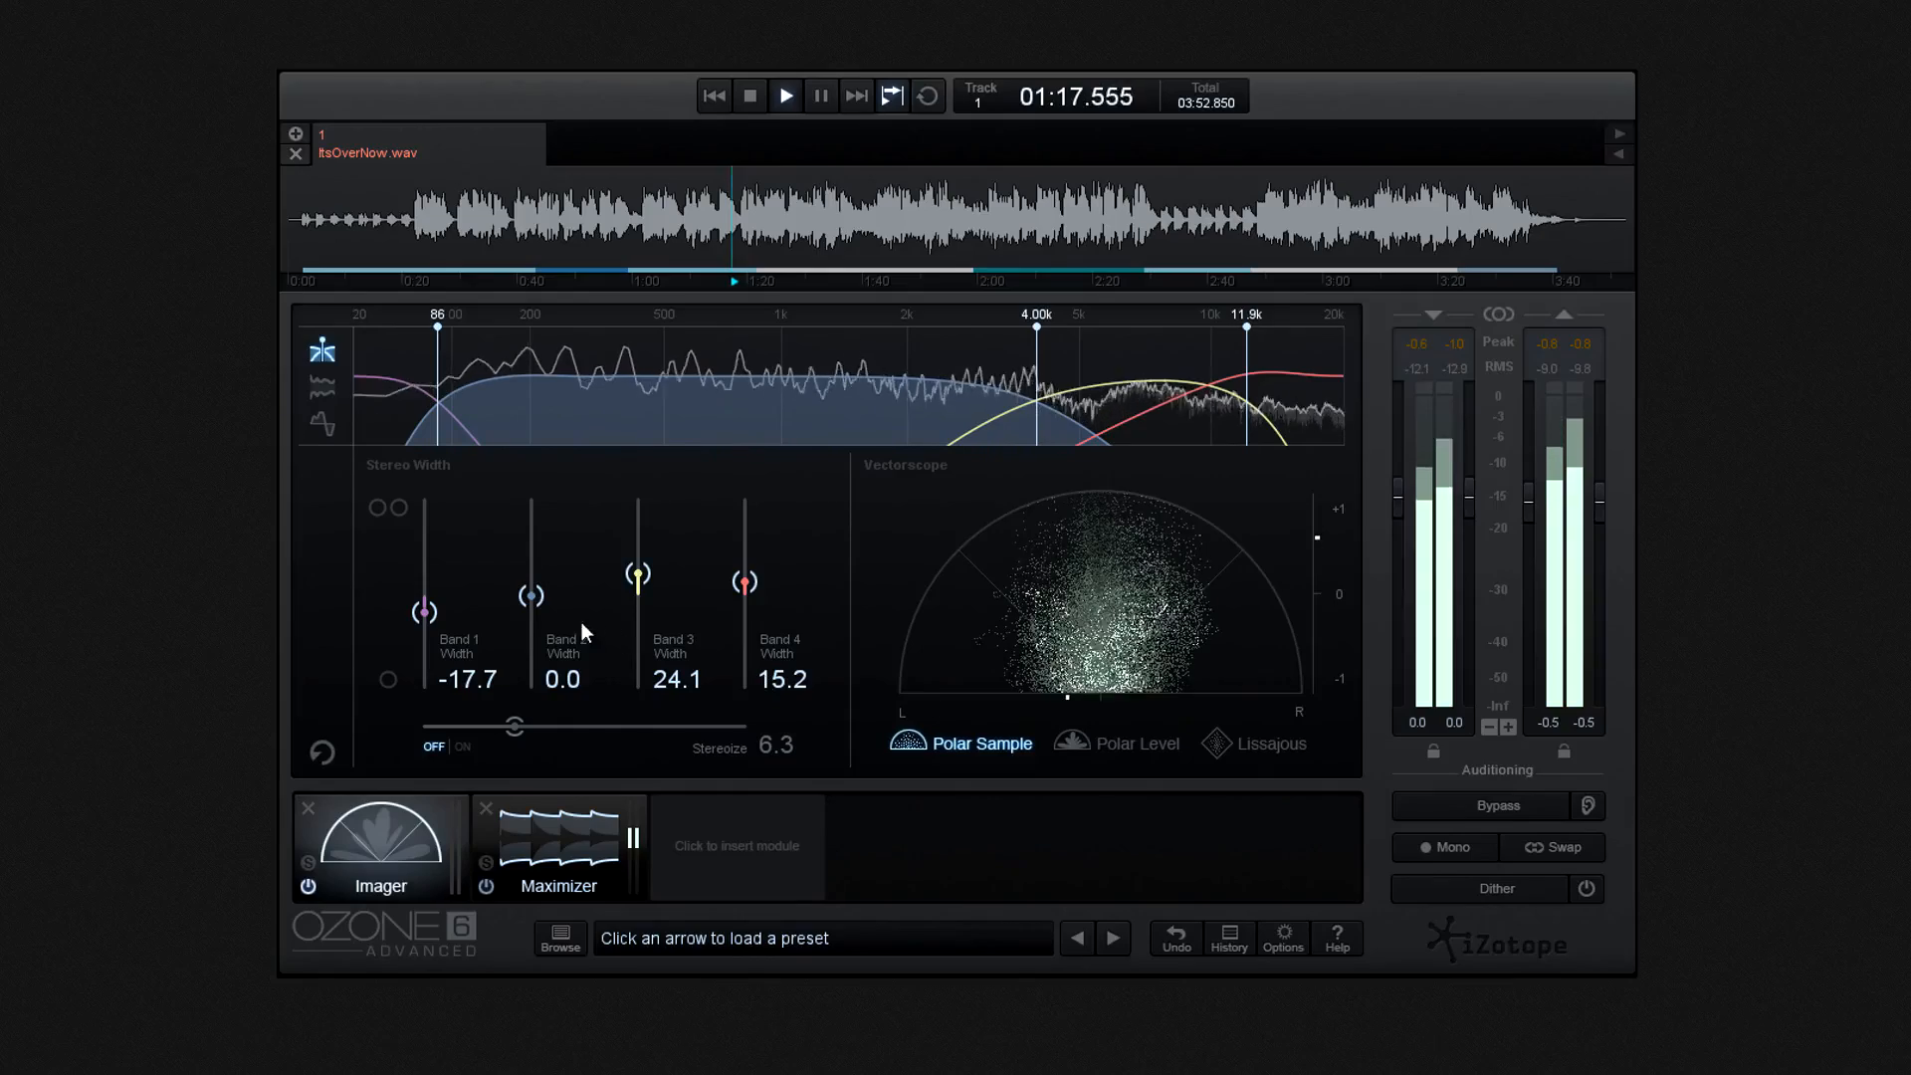
pyautogui.moveTo(533, 597); pyautogui.dragTo(434, 595)
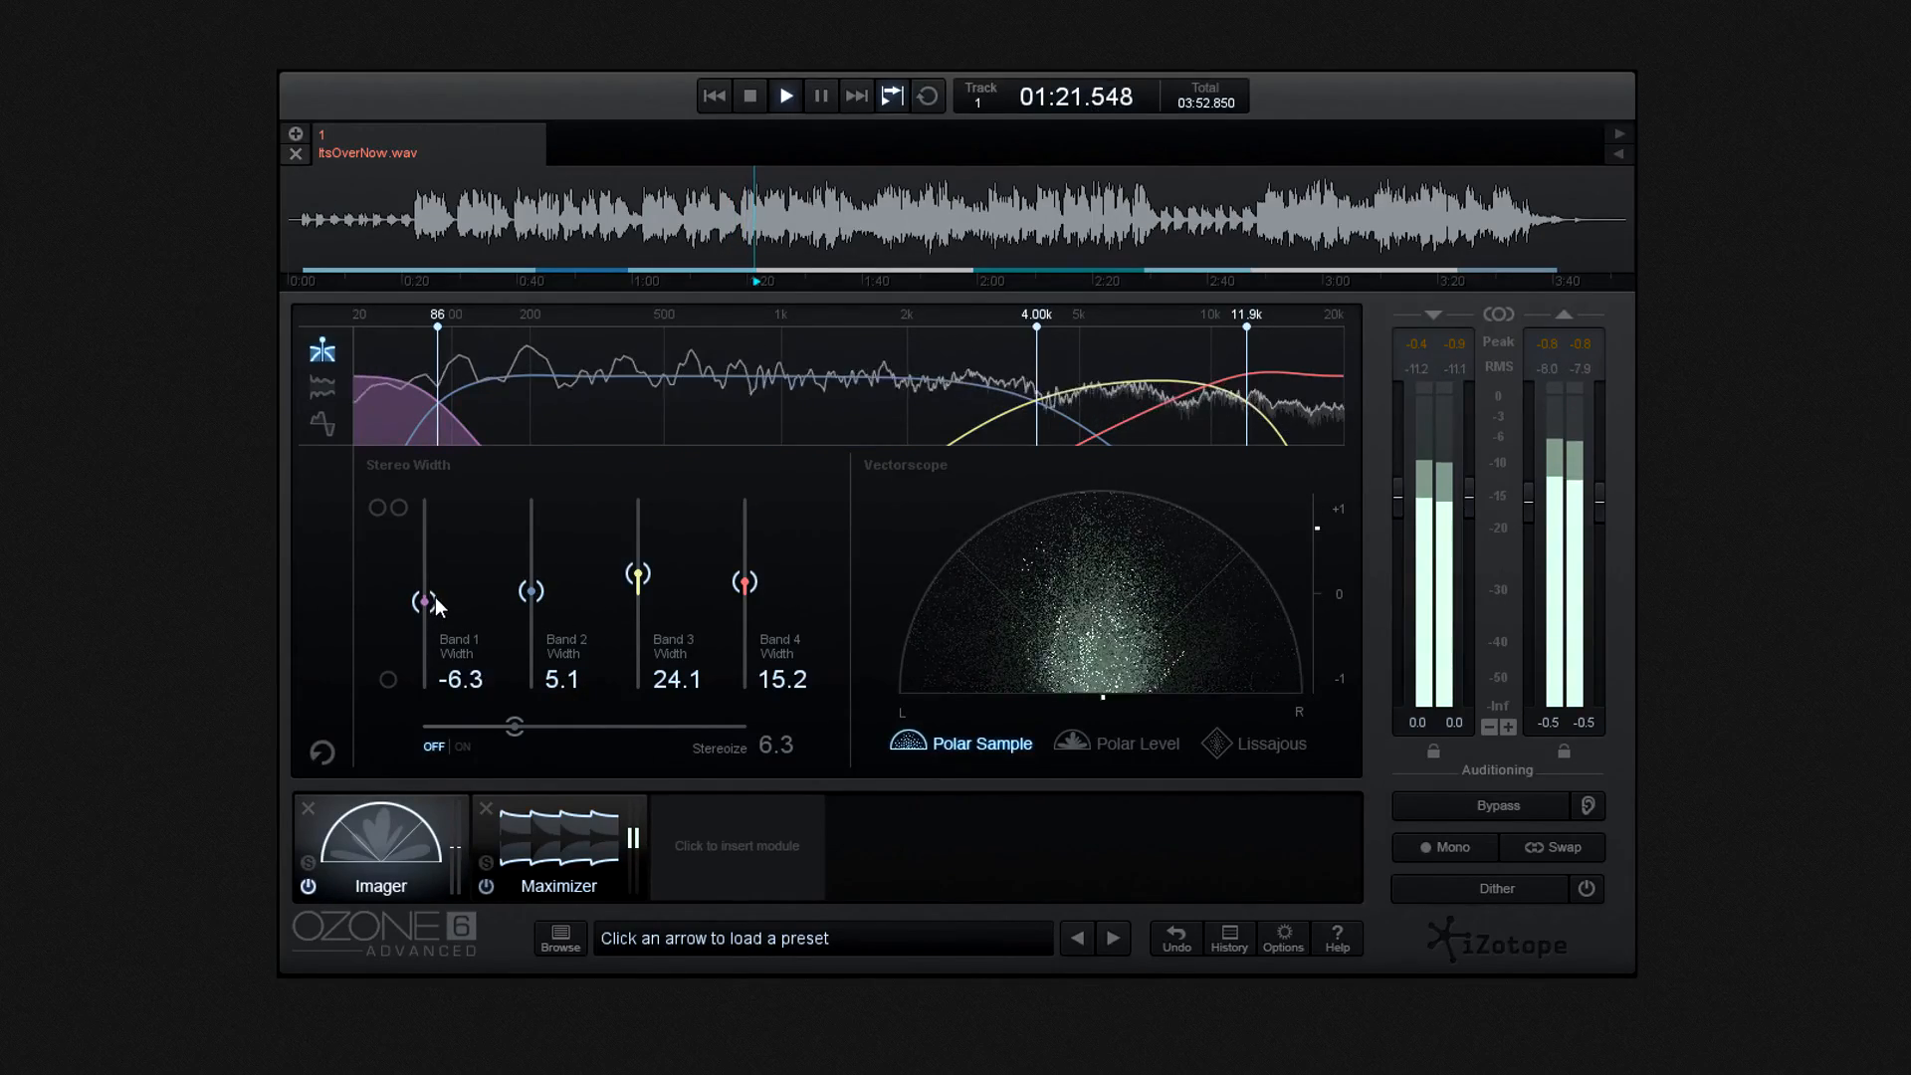
pyautogui.moveTo(744, 582); pyautogui.dragTo(744, 570)
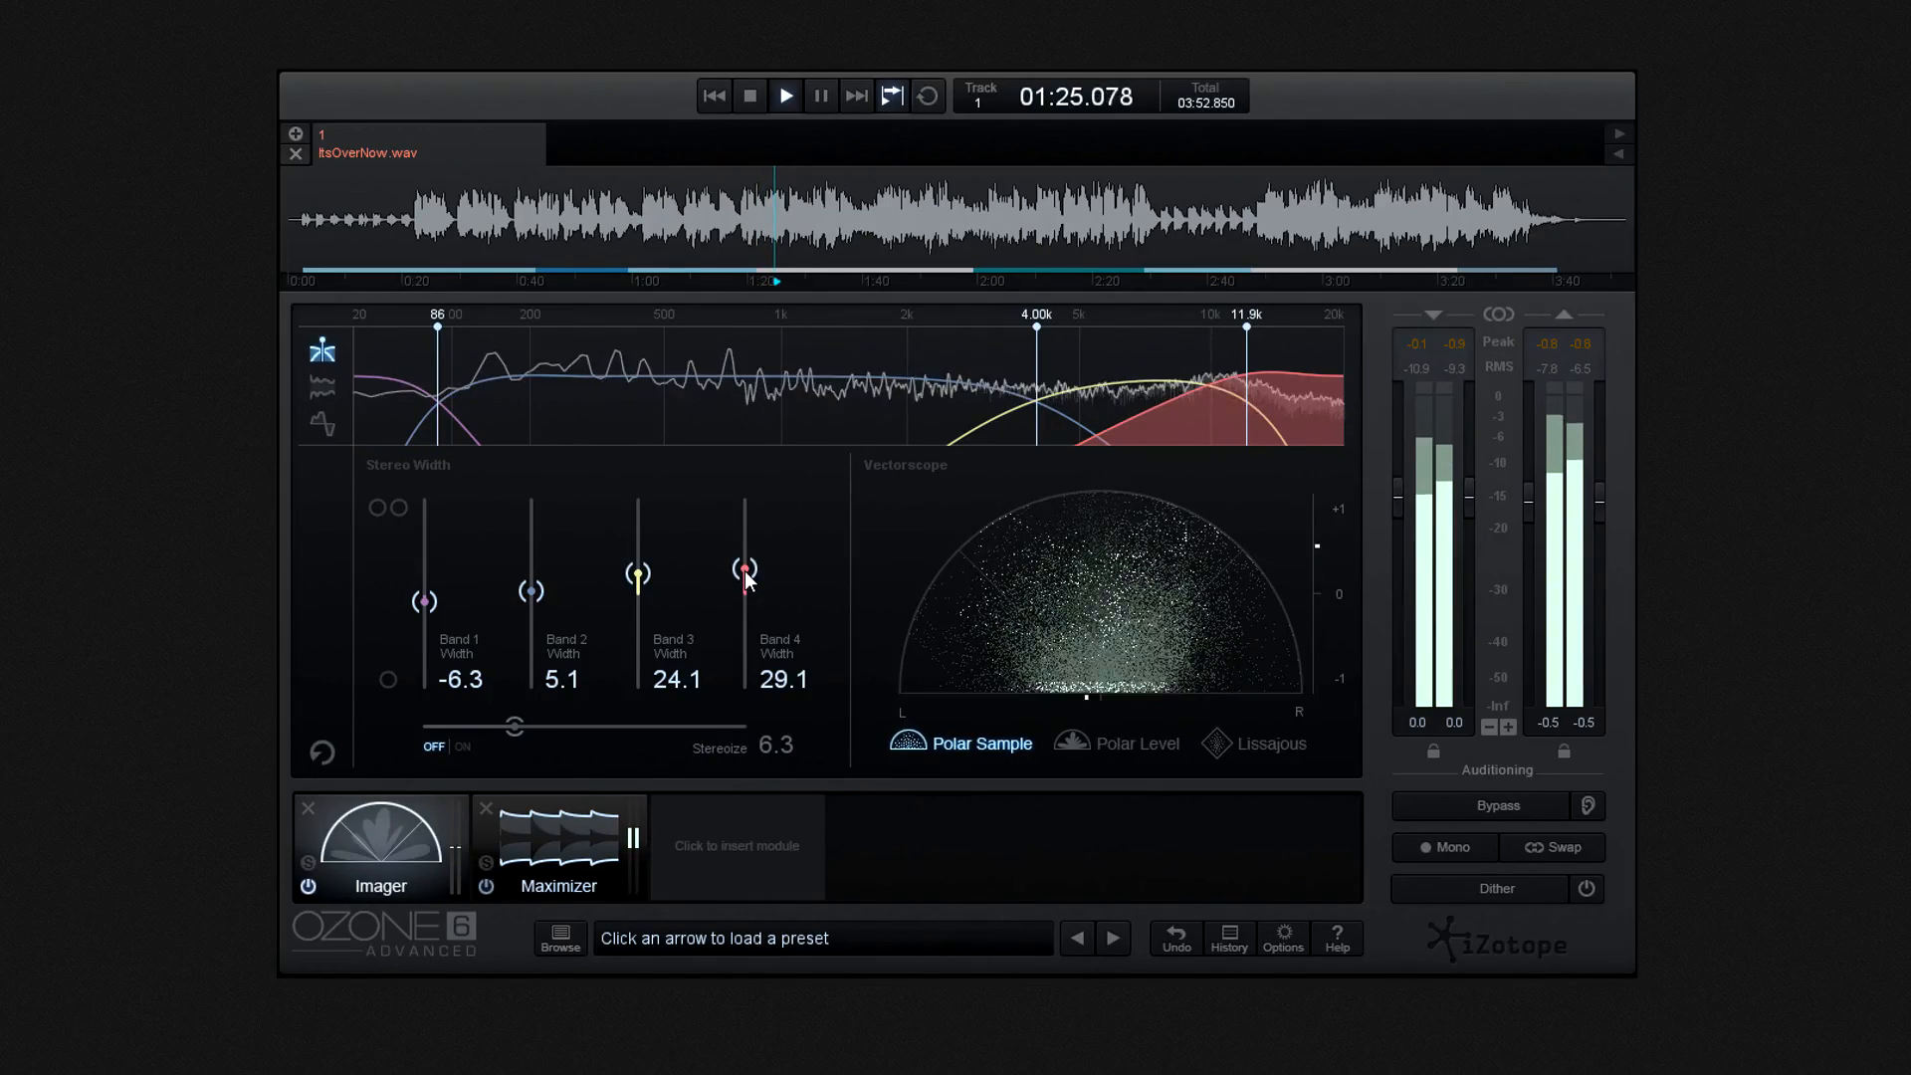
# - In the Maximizer, try a -5.0 dB threshold, settle it at -4.0 dB, and lower Character toward Smooth
pyautogui.click(572, 830)
pyautogui.moveTo(559, 618); pyautogui.dragTo(564, 625)
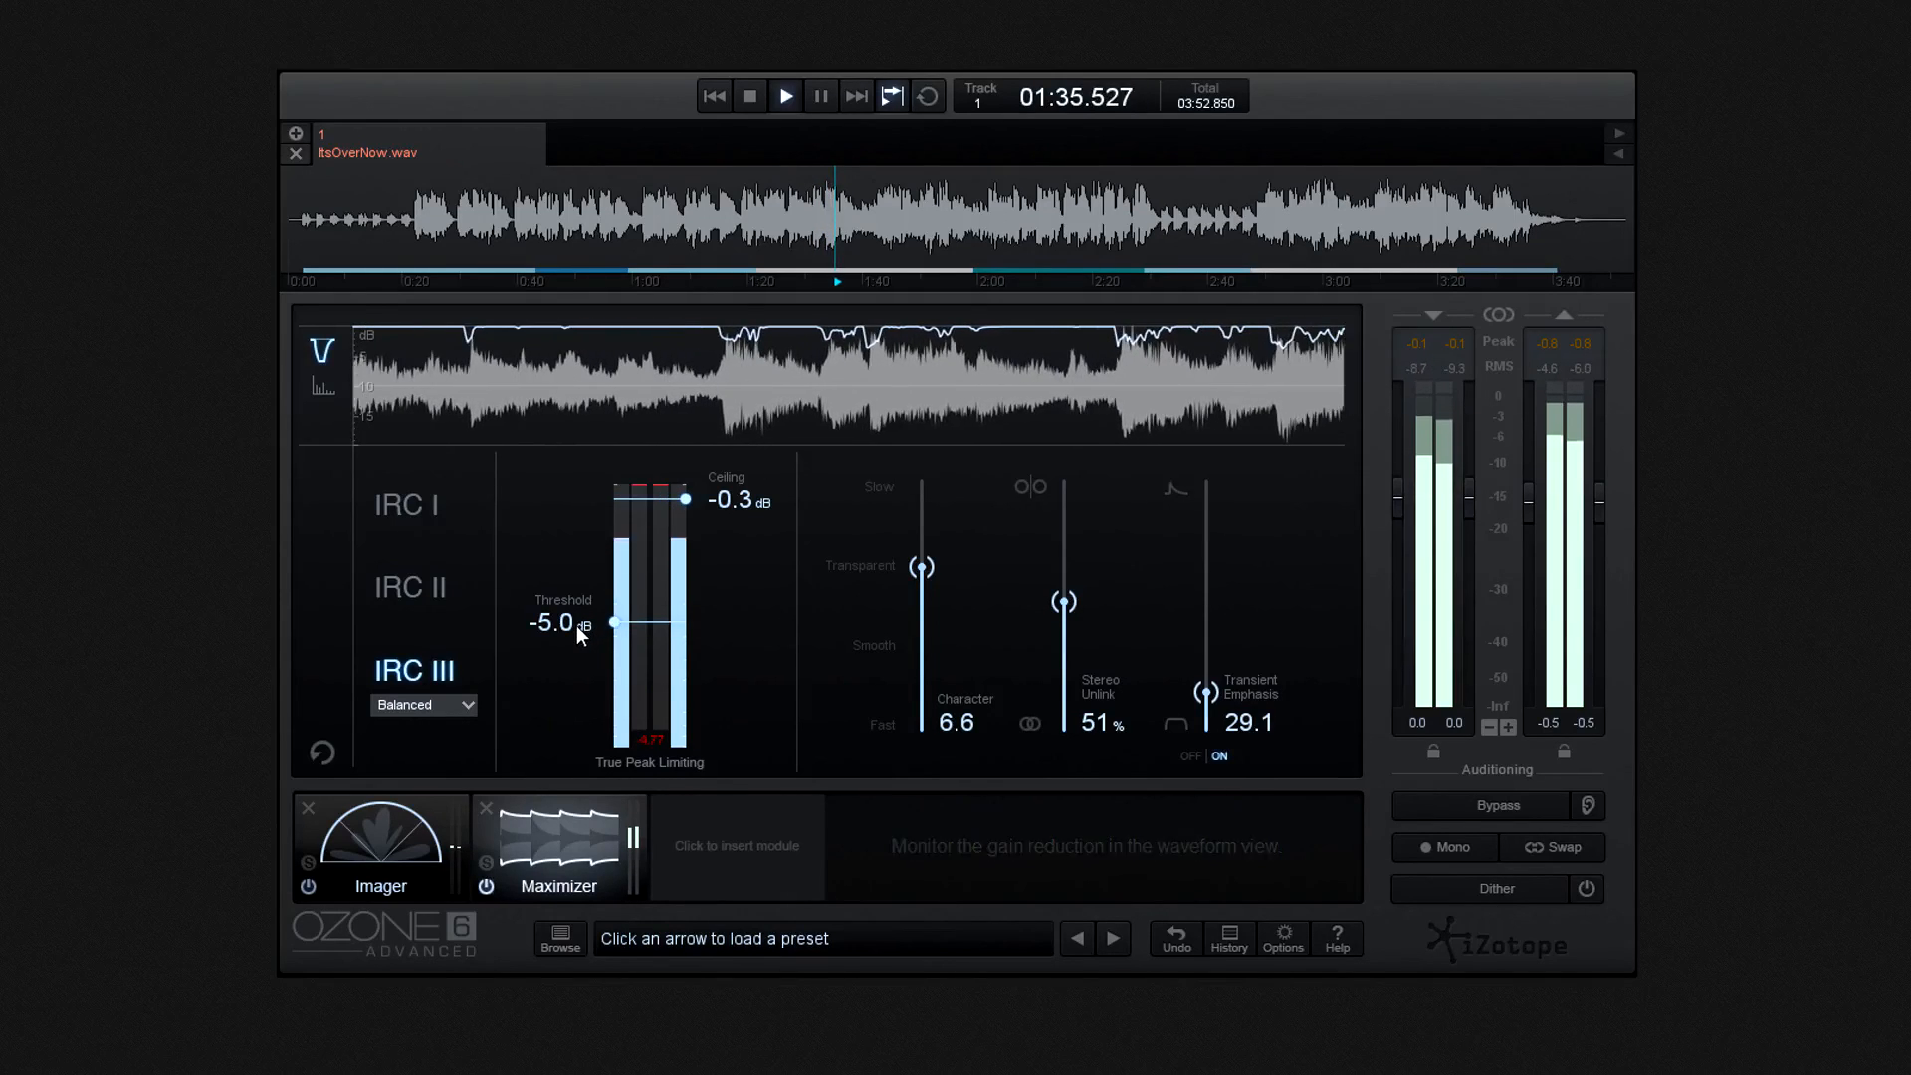
pyautogui.moveTo(569, 625); pyautogui.dragTo(573, 607)
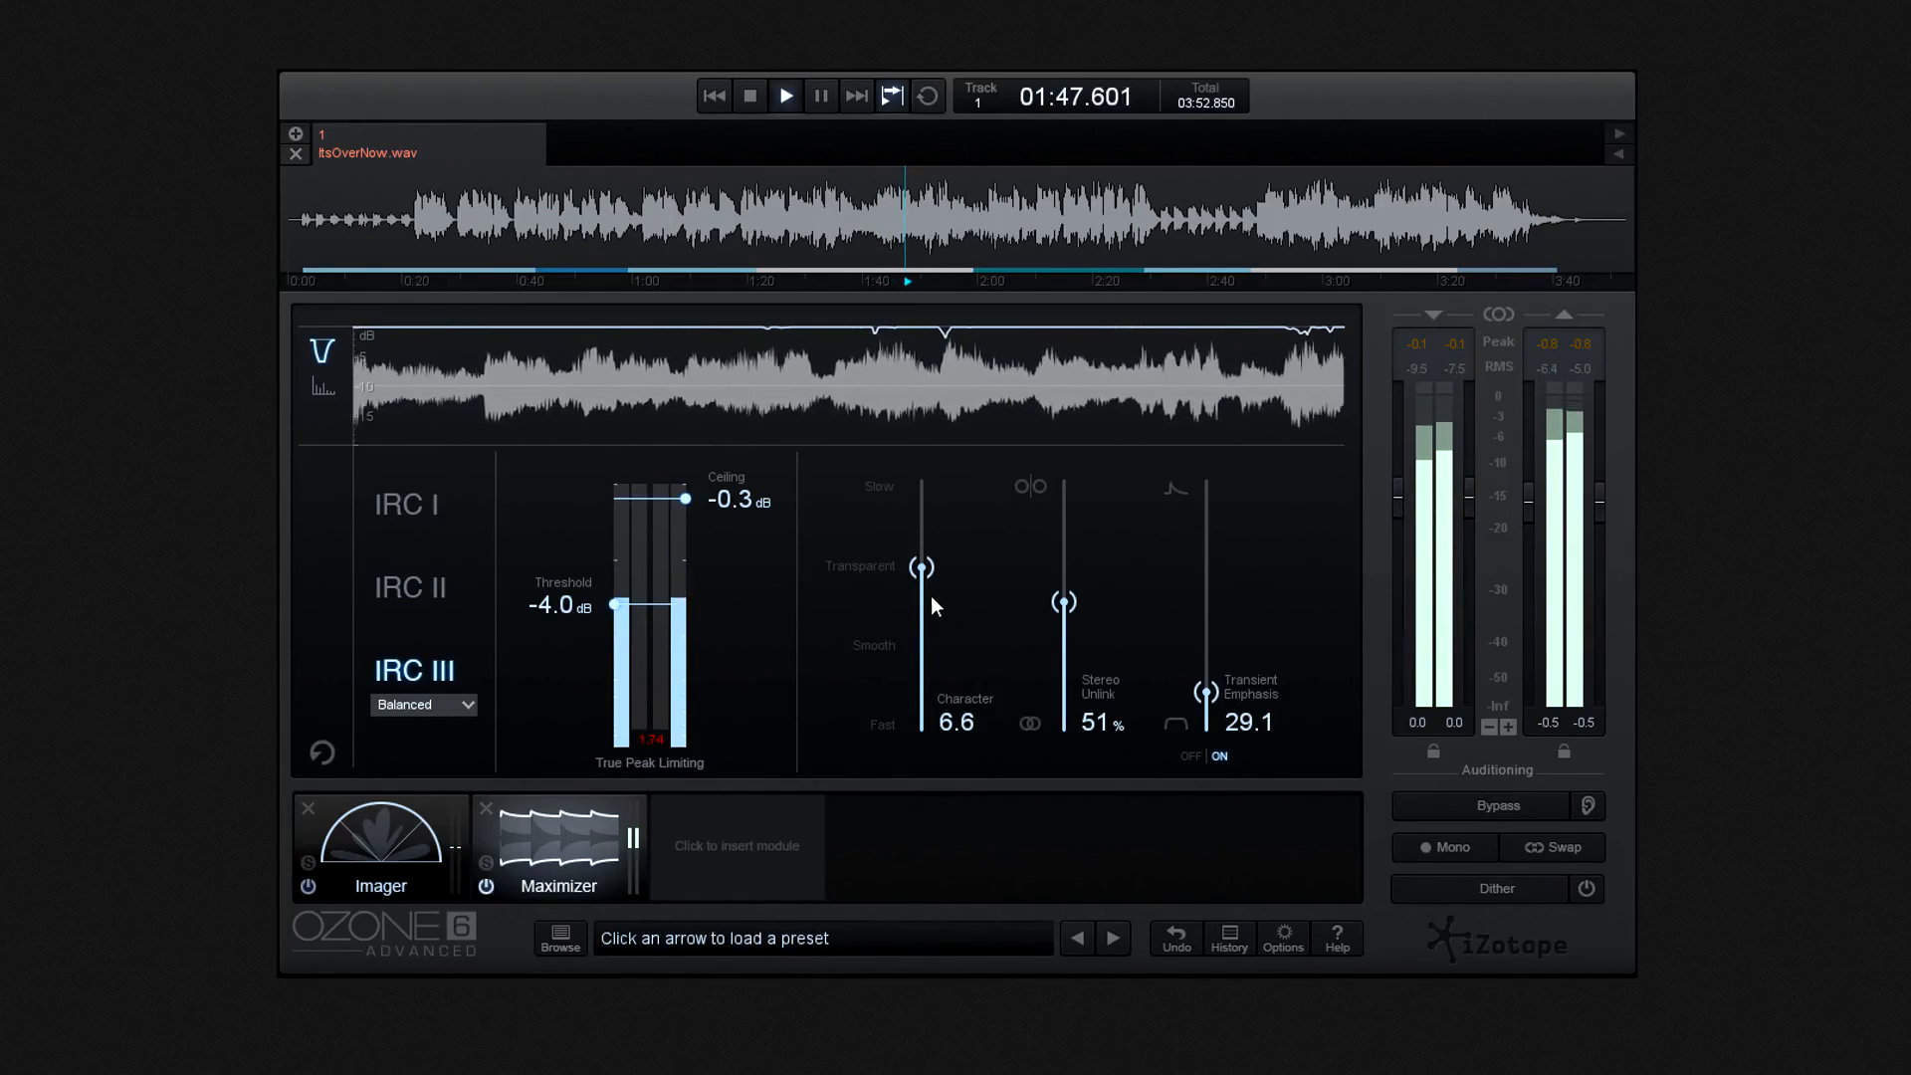
pyautogui.moveTo(920, 569); pyautogui.dragTo(917, 643)
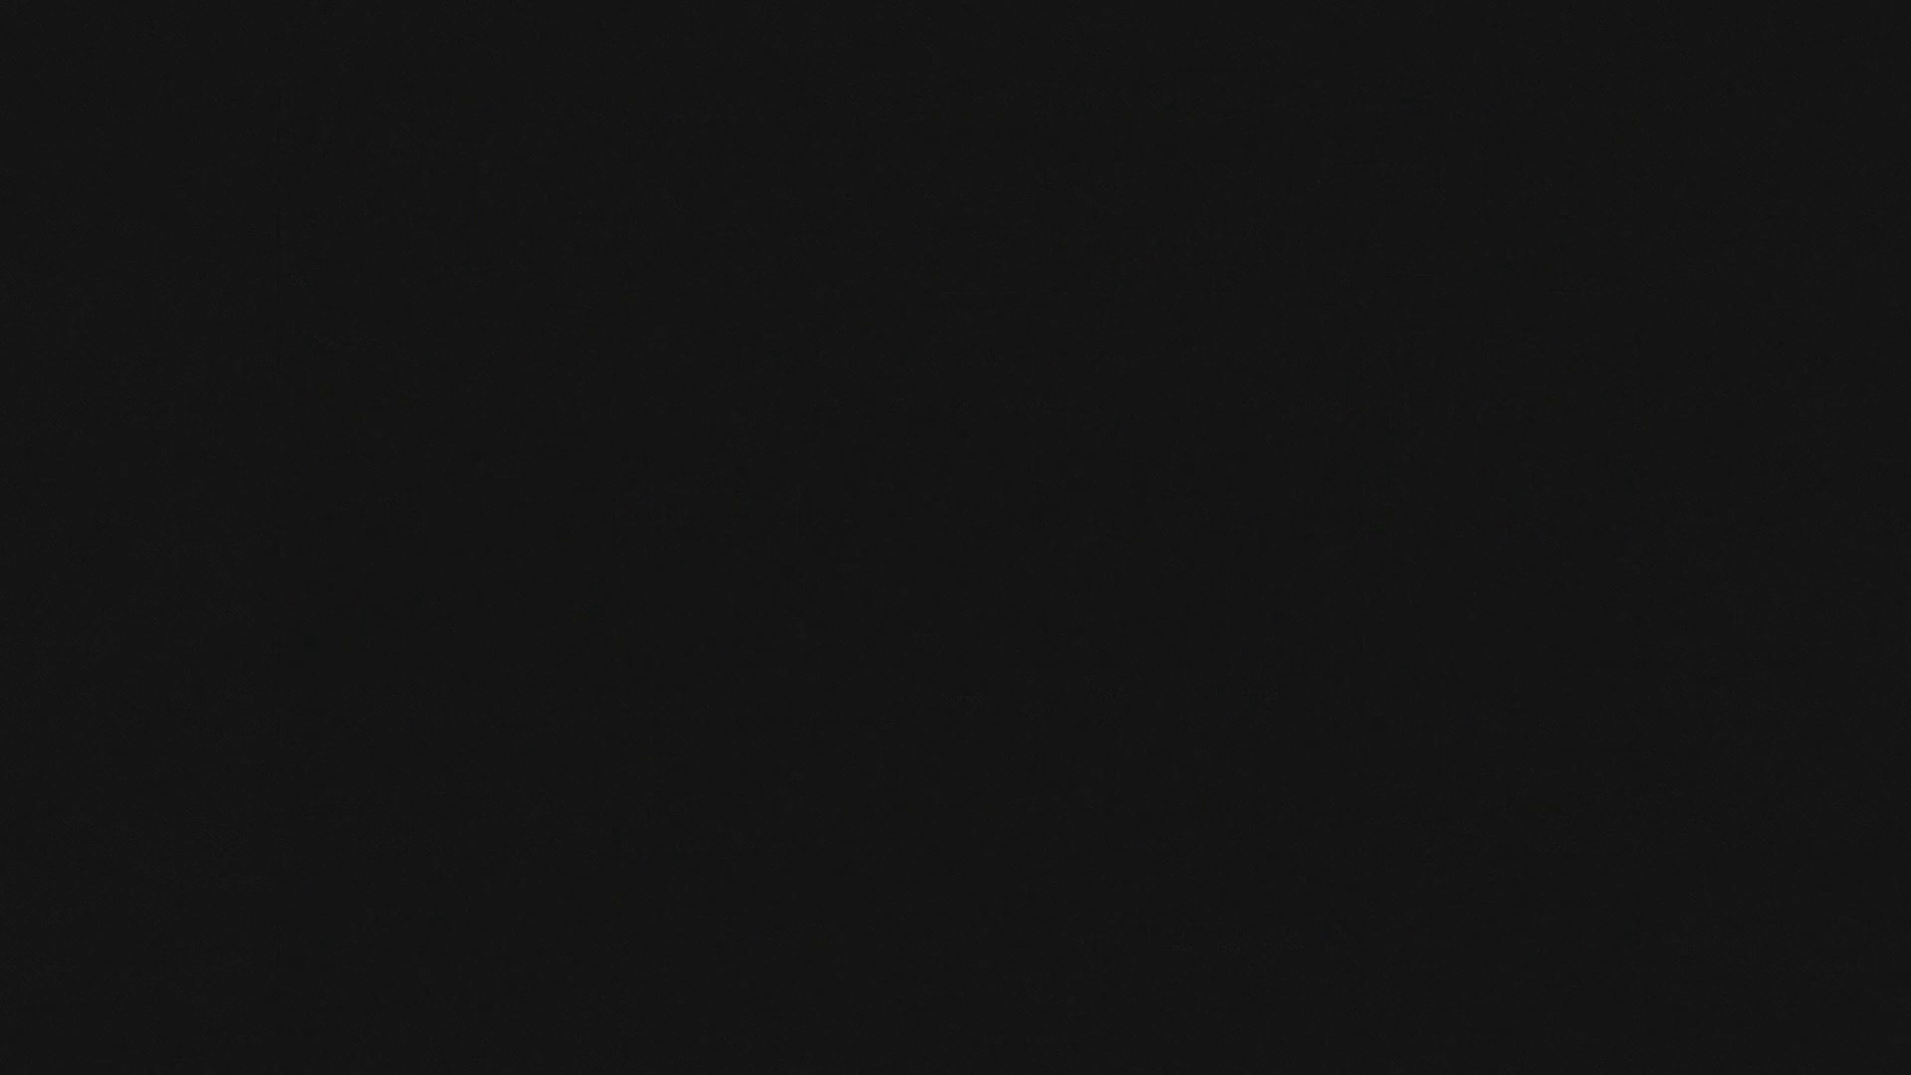